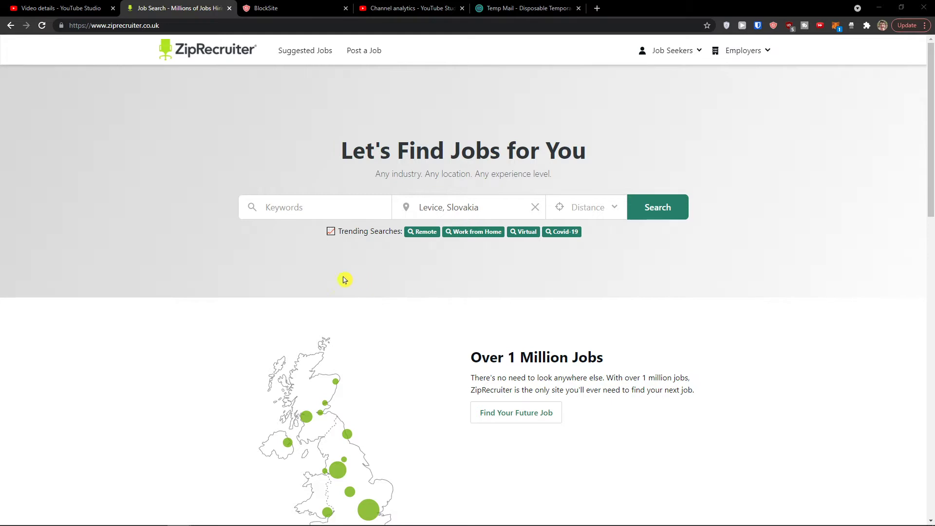
- Clear 'Levice, Slovakia' from the job search Location field
scroll(343, 280, "down", 1)
scroll(349, 271, "up", 1)
left_click(536, 208)
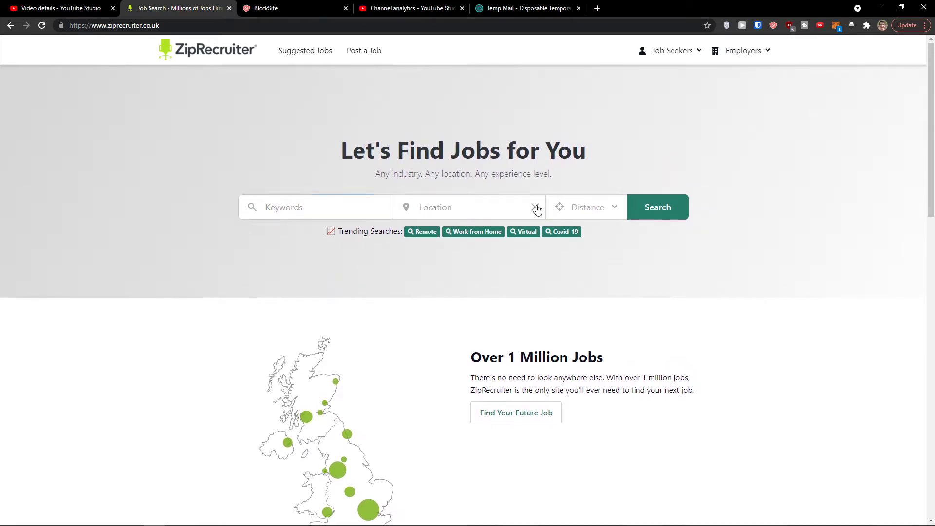
- Enter 'design' as the job search keyword
left_click(132, 29)
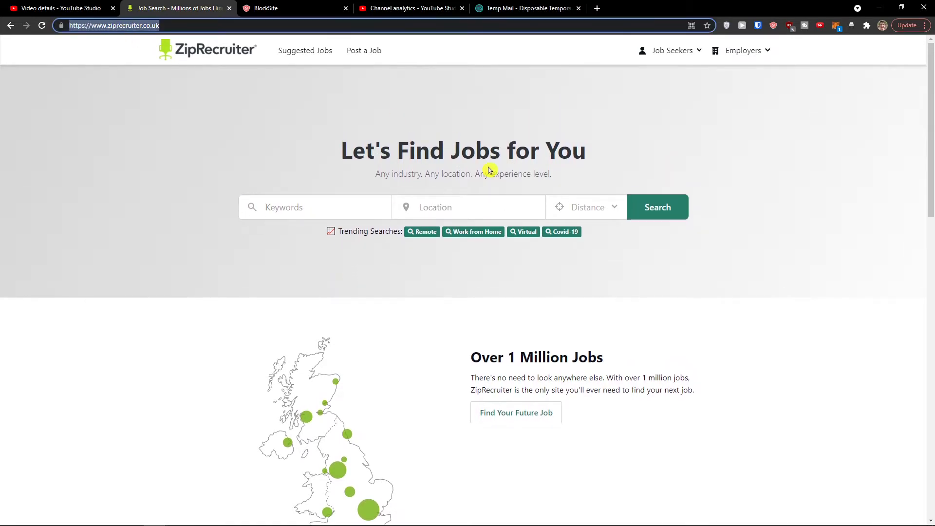
left_click(288, 209)
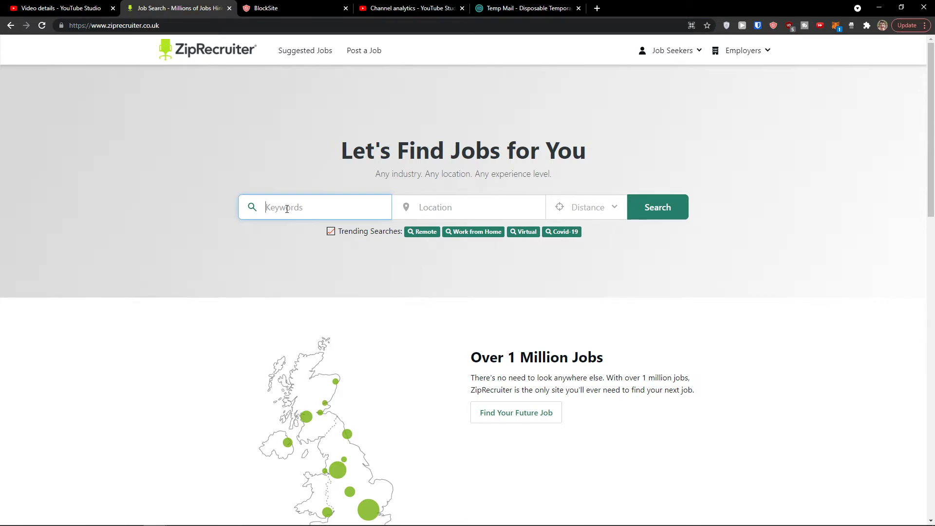
type("design")
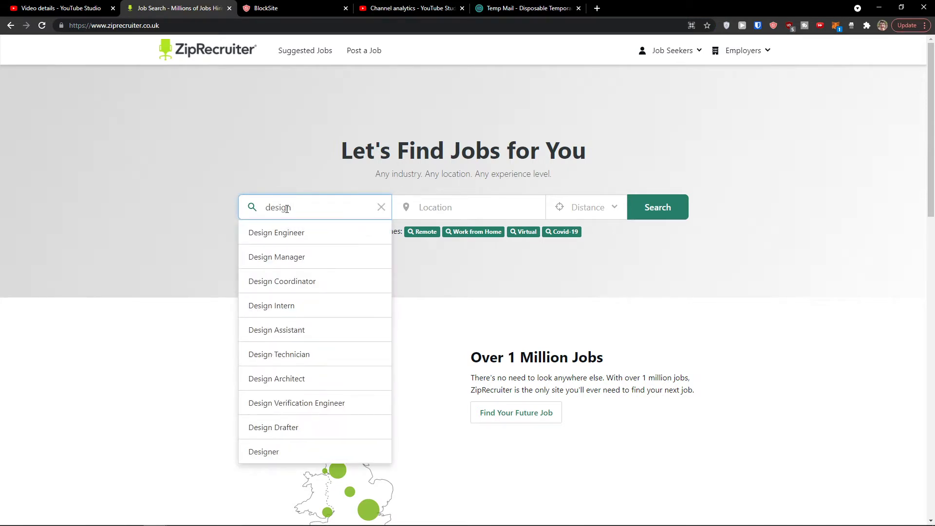
left_click(217, 284)
left_click(324, 206)
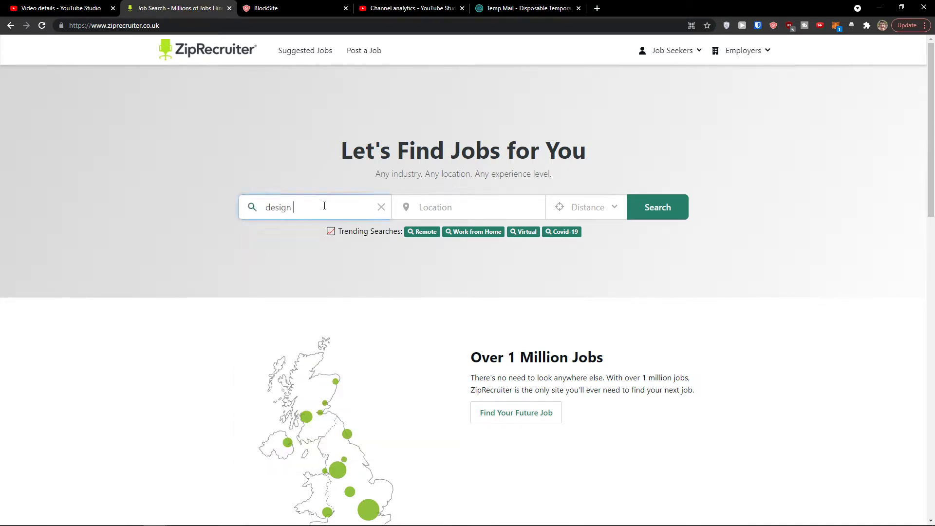
- Set the location to United Kingdom and run the search, giving 103,045 design jobs
left_click(436, 210)
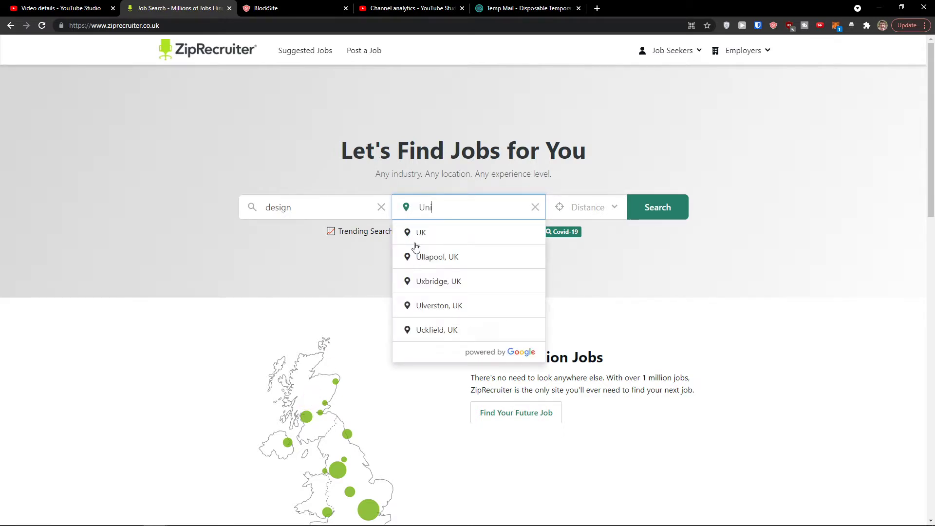
type("Uni")
left_click(436, 239)
left_click(613, 208)
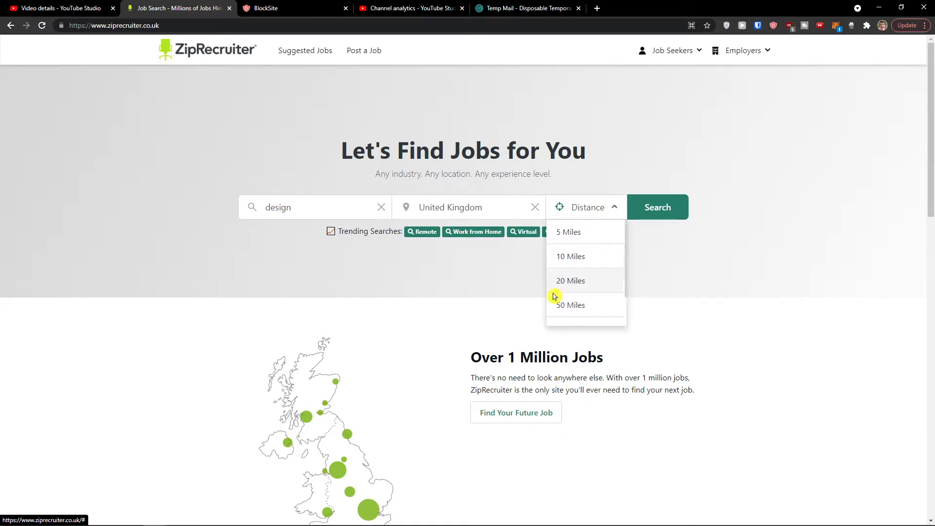
left_click(643, 215)
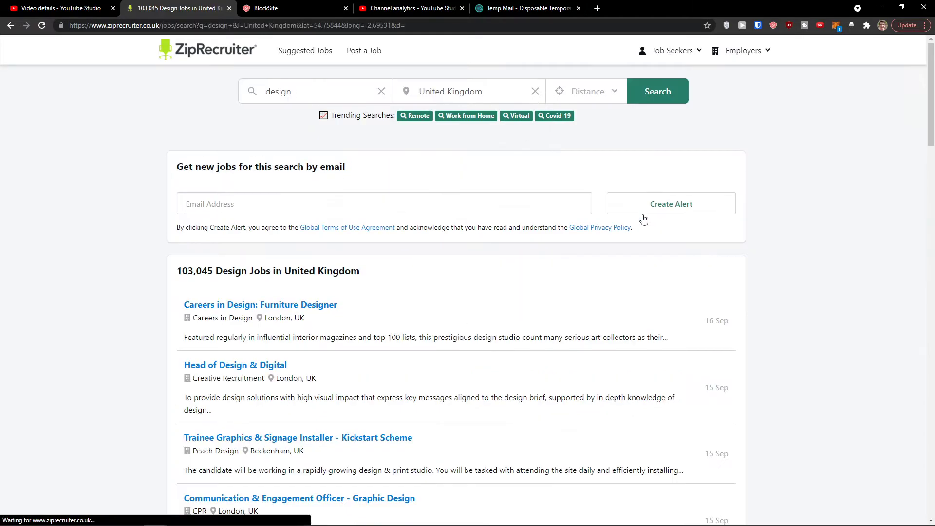
- Scroll through the design results and focus the job-alert email field
scroll(415, 263, "down", 2)
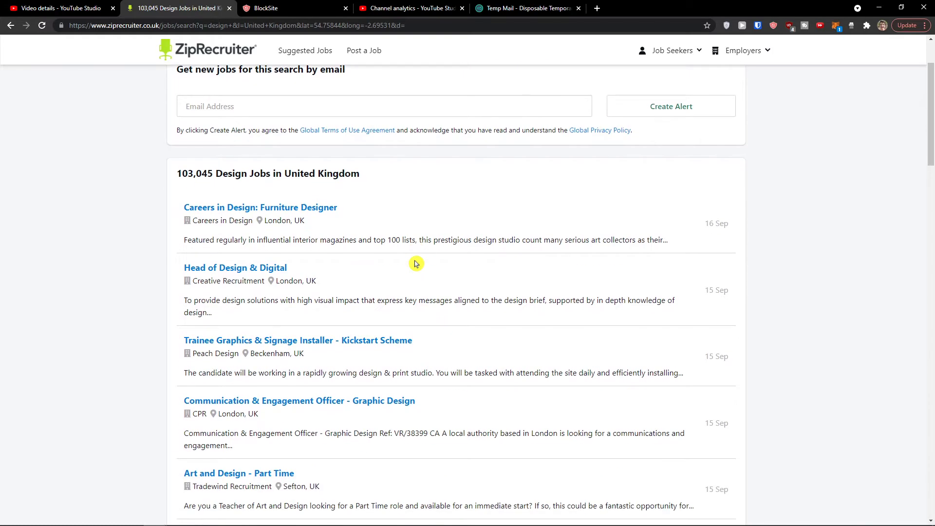
scroll(416, 264, "down", 10)
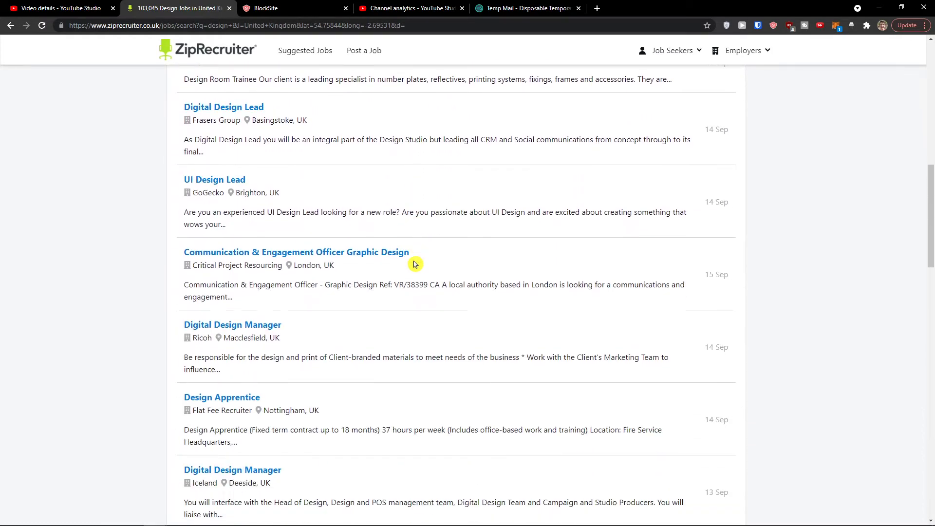
scroll(417, 275, "down", 2)
scroll(418, 276, "up", 10)
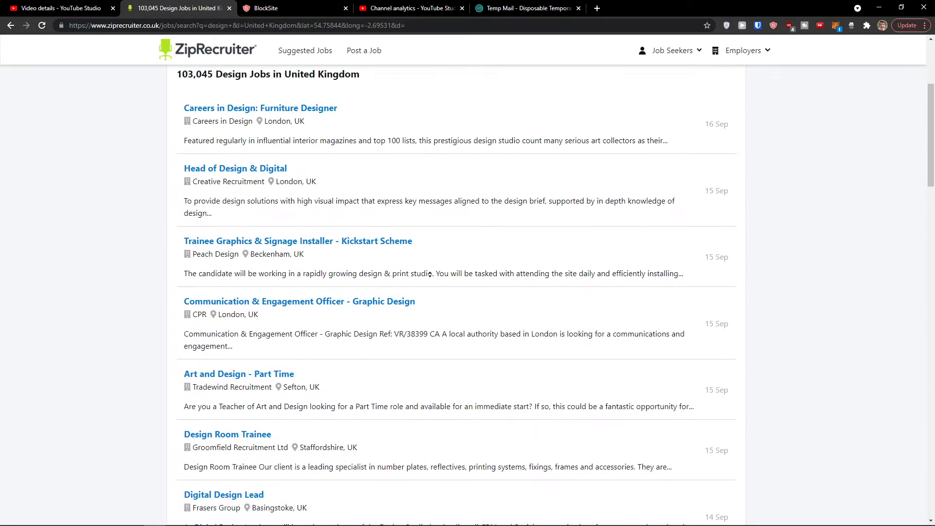
scroll(430, 275, "up", 4)
left_click(276, 204)
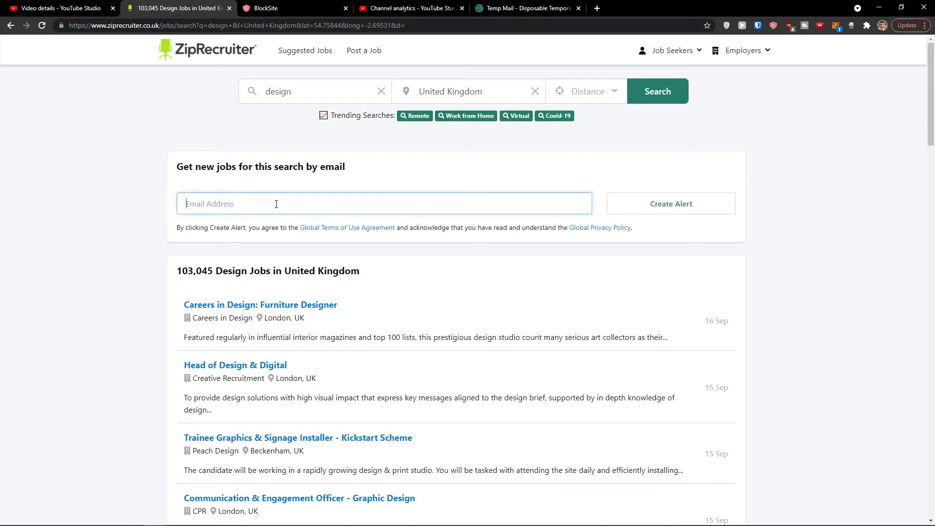
left_click_drag(180, 171, 370, 179)
left_click(373, 201)
- Try opening the Head of Design & Digital and Trainee Graphics & Signage Installer jobs, then show uBlock Origin's panel
scroll(130, 301, "down", 2)
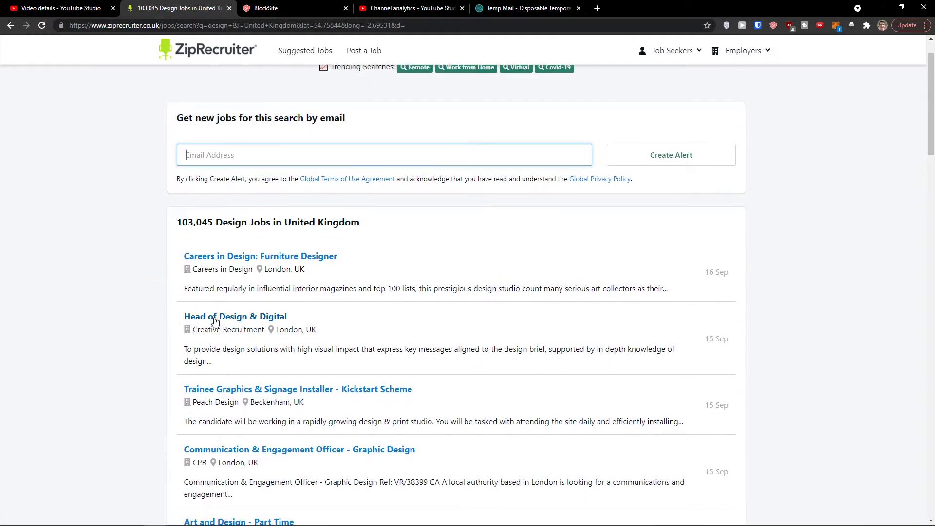
left_click(215, 320)
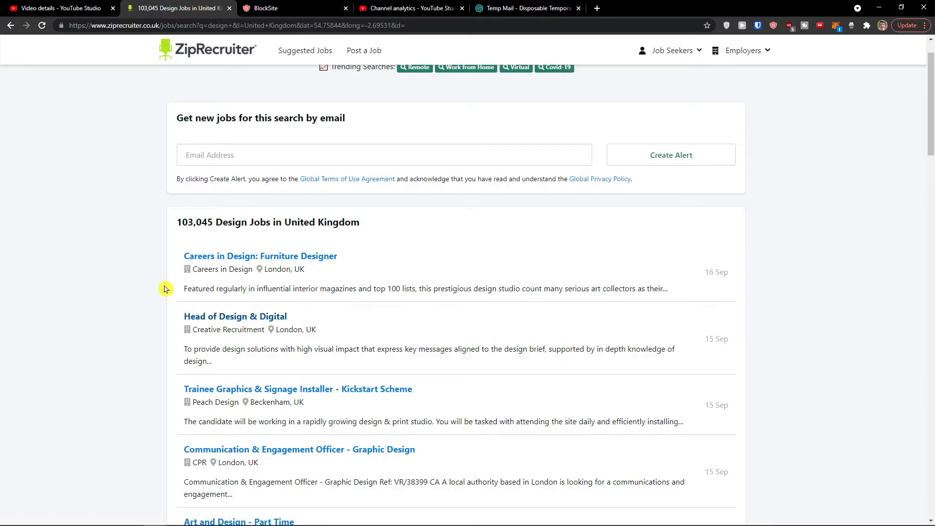
scroll(237, 346, "down", 1)
left_click(240, 343)
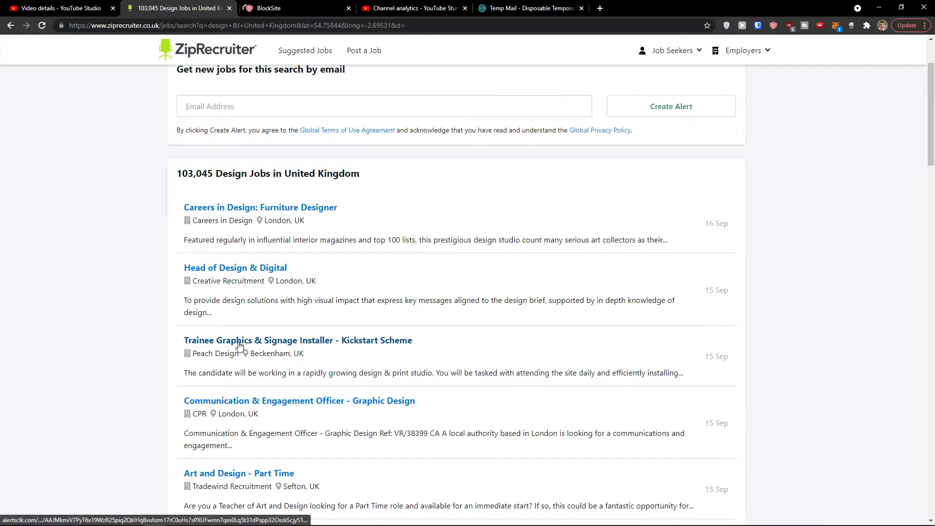
left_click(789, 25)
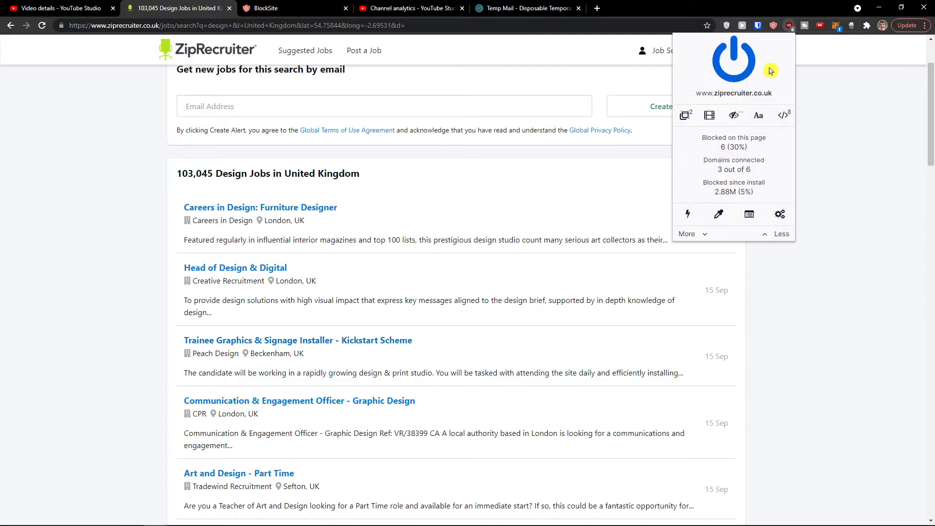
- Disable uBlock on ZipRecruiter and load the Head of Design & Digital job, allowing it temporarily
left_click(739, 80)
left_click(261, 268)
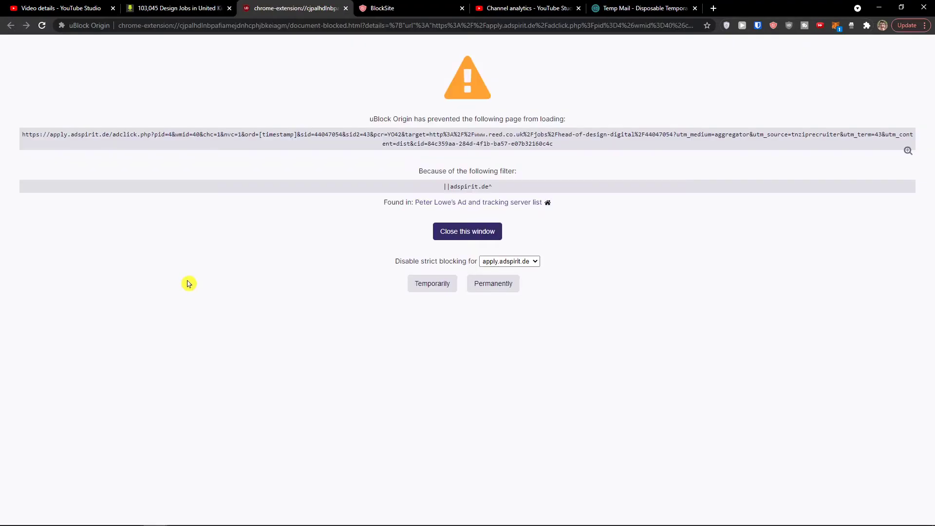
left_click(445, 291)
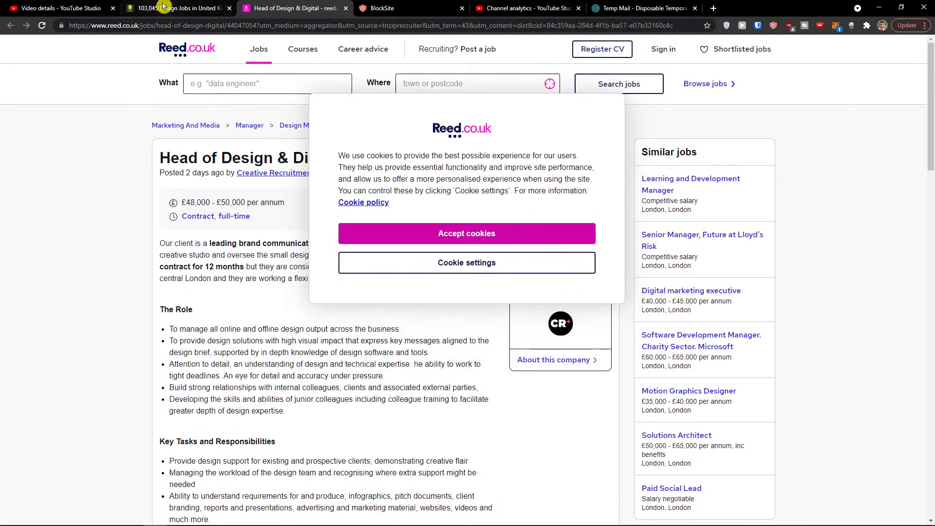
- Back in the results, open the Art and Design - Part Time listing
key("ctrl+shift+Tab")
scroll(323, 265, "down", 4)
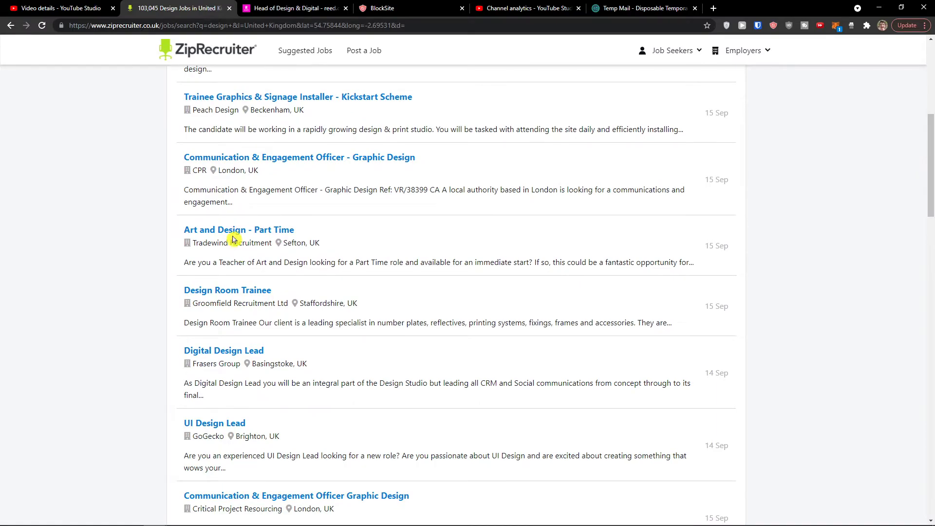
left_click(233, 241)
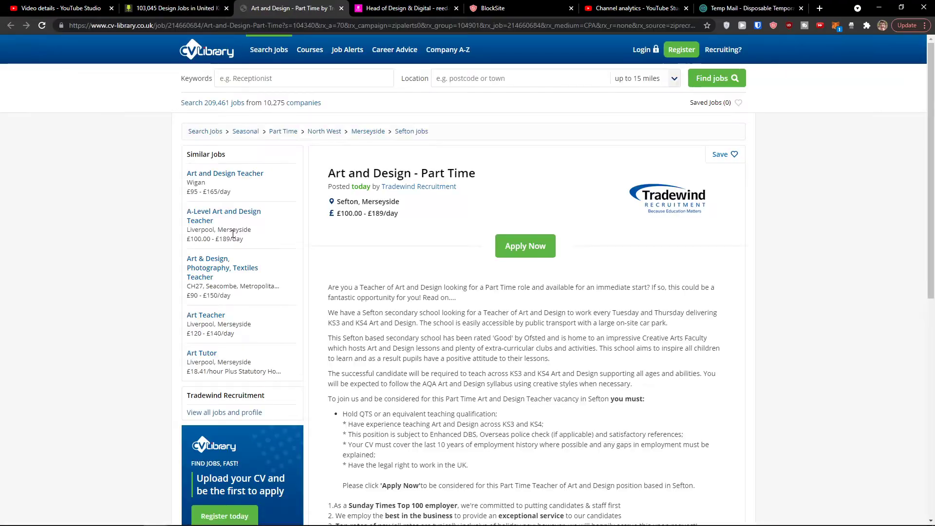
- Accept cookies on the Reed job page, read the listing, and return to ZipRecruiter's results
key("ctrl+Tab")
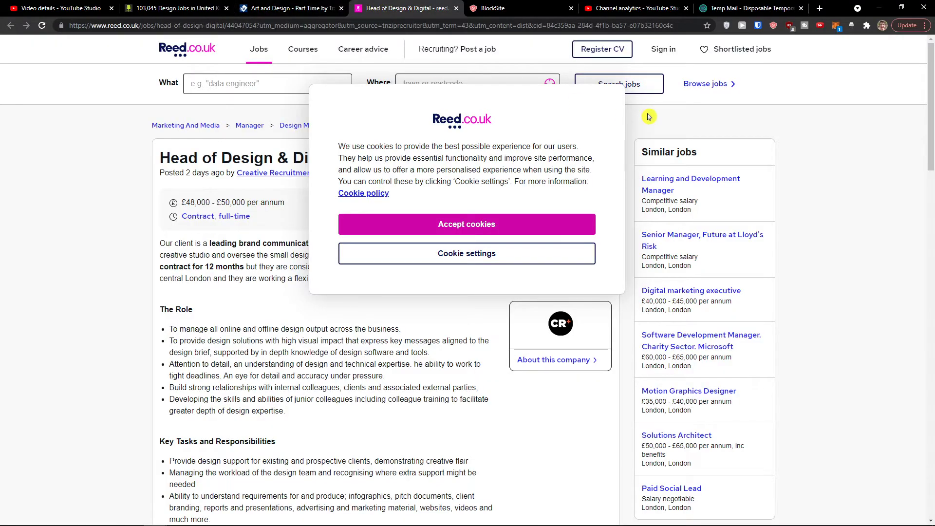
left_click(477, 225)
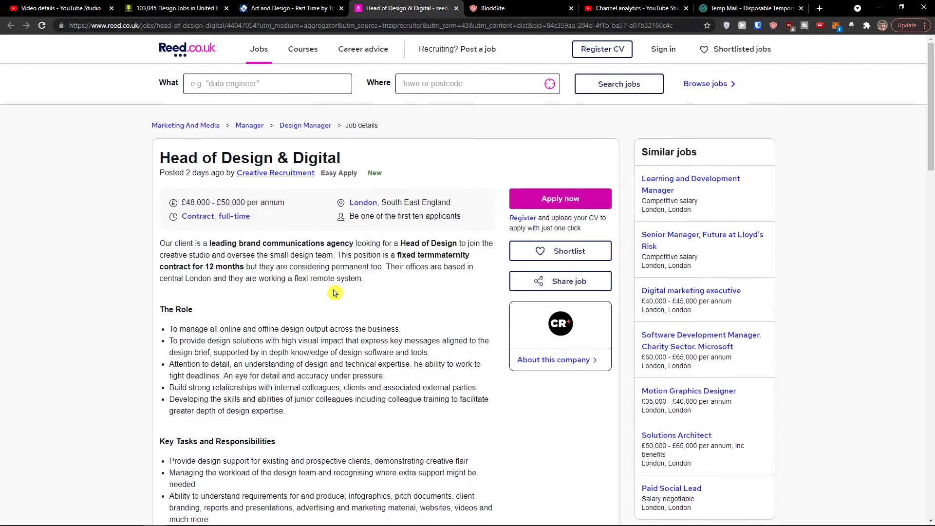
scroll(342, 302, "down", 3)
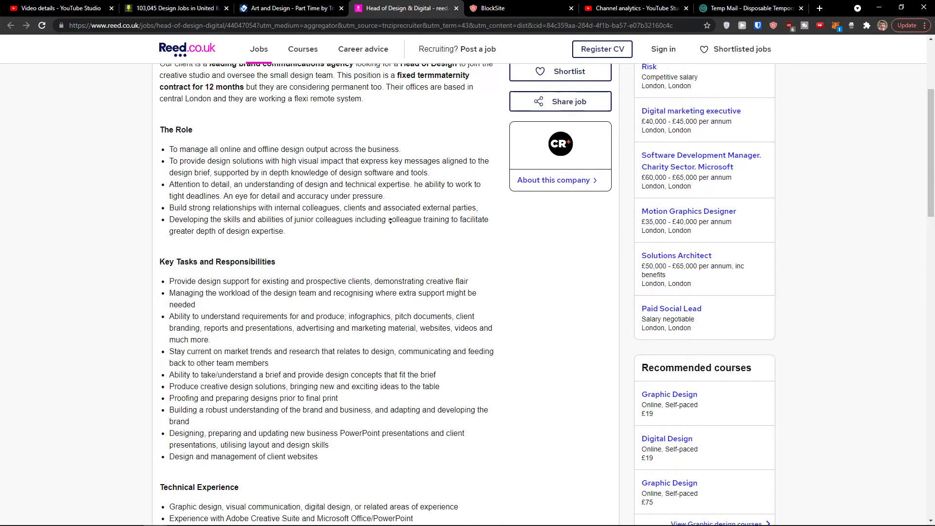
scroll(471, 213, "up", 3)
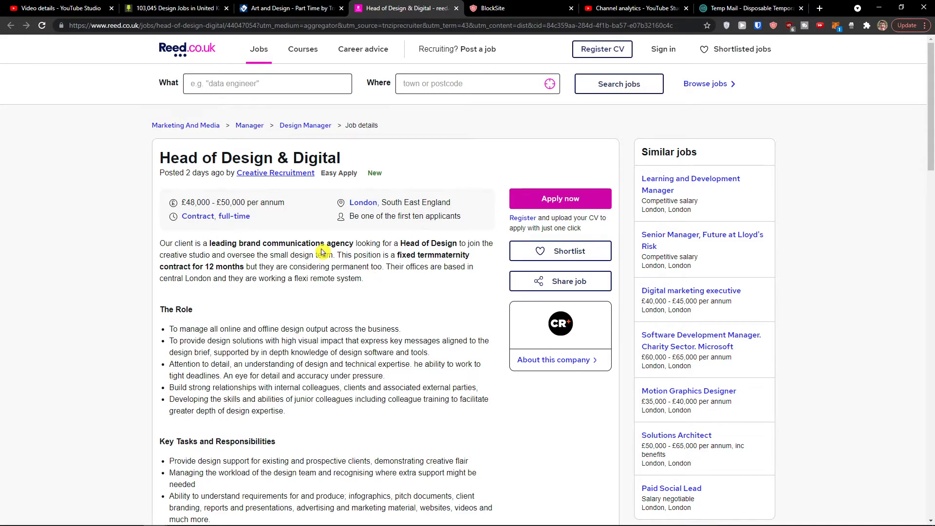
scroll(321, 252, "down", 10)
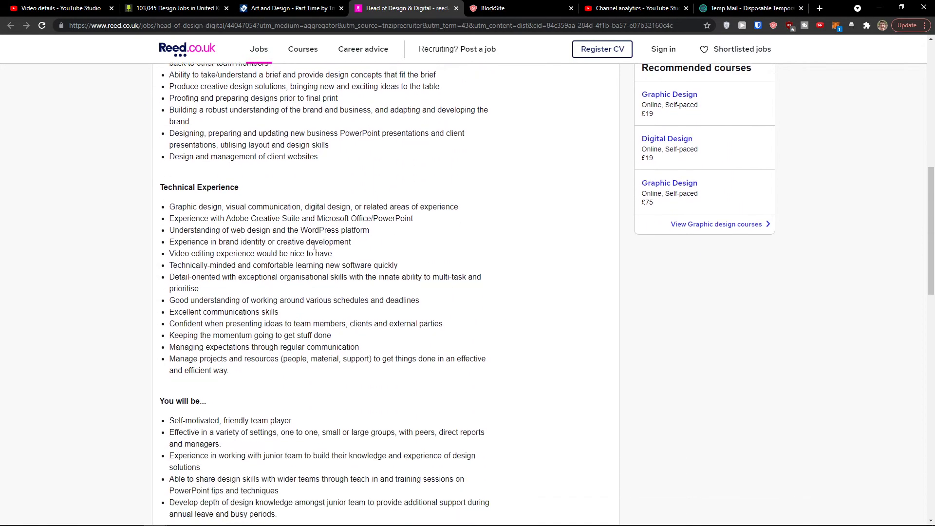
key("ctrl+2")
scroll(326, 249, "down", 3)
scroll(263, 234, "down", 5)
scroll(295, 103, "up", 11)
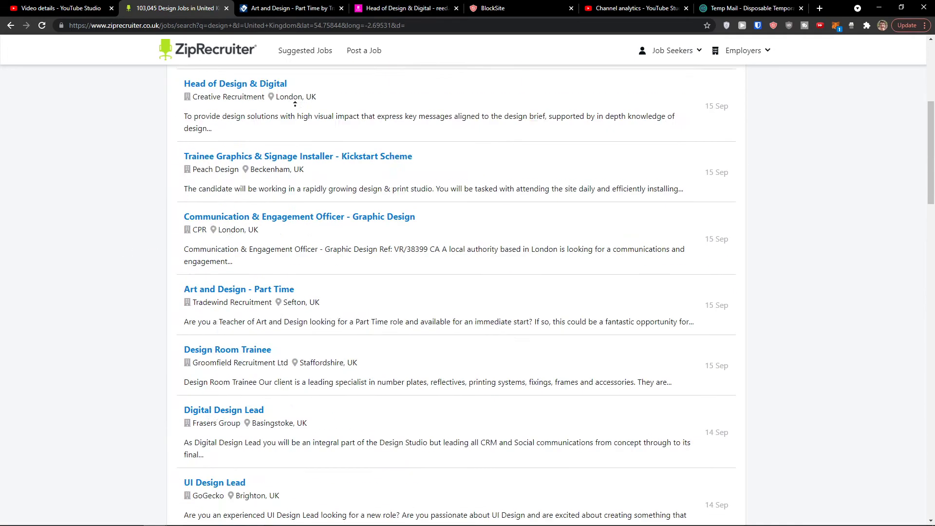
- Replace the keyword 'design' with Program Manager and search
scroll(295, 104, "up", 5)
double_click(287, 94)
type("prog")
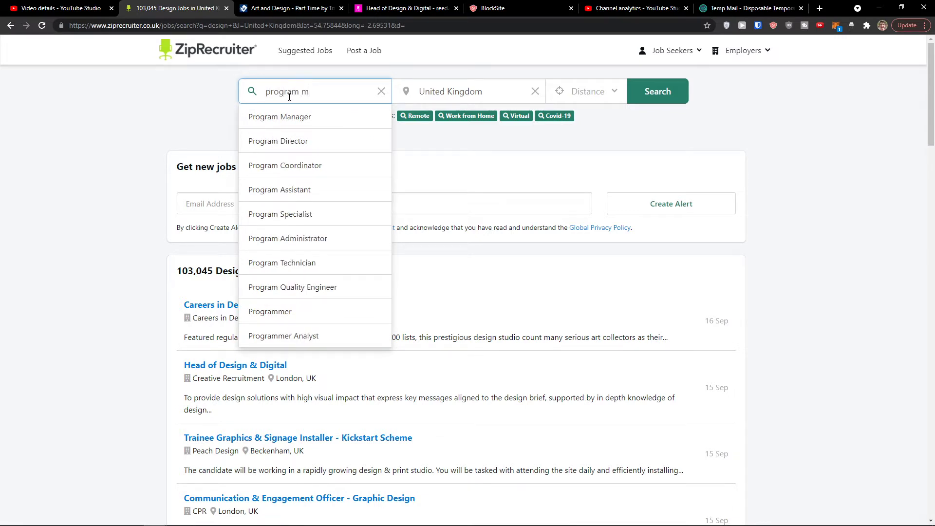
type("ram m")
key("BackSpace")
left_click(279, 117)
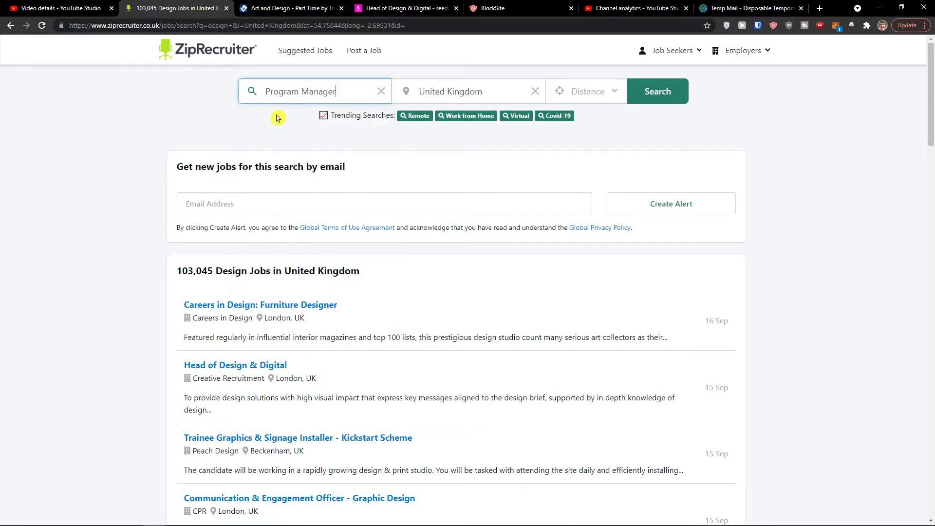
left_click(660, 94)
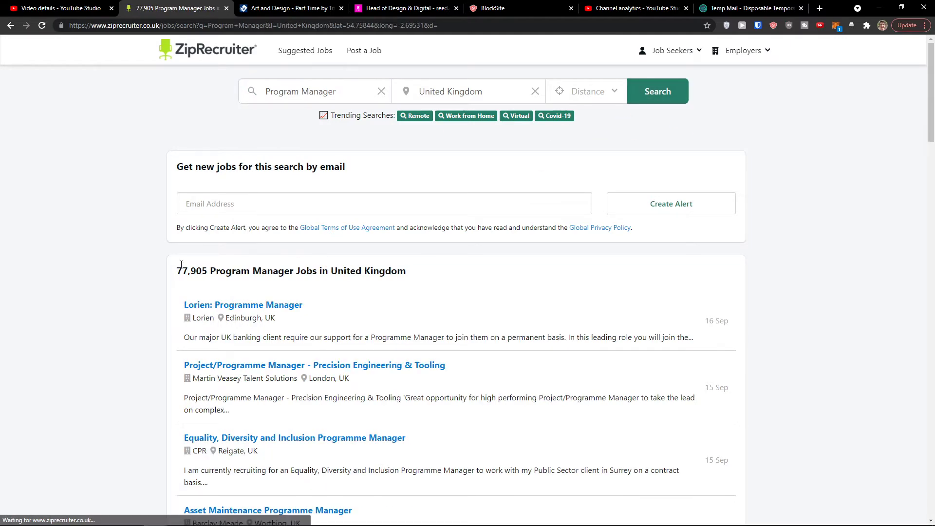
- Open the Lorien: Programme Manager listing and another job in a background tab
scroll(197, 261, "down", 1)
left_click(238, 258)
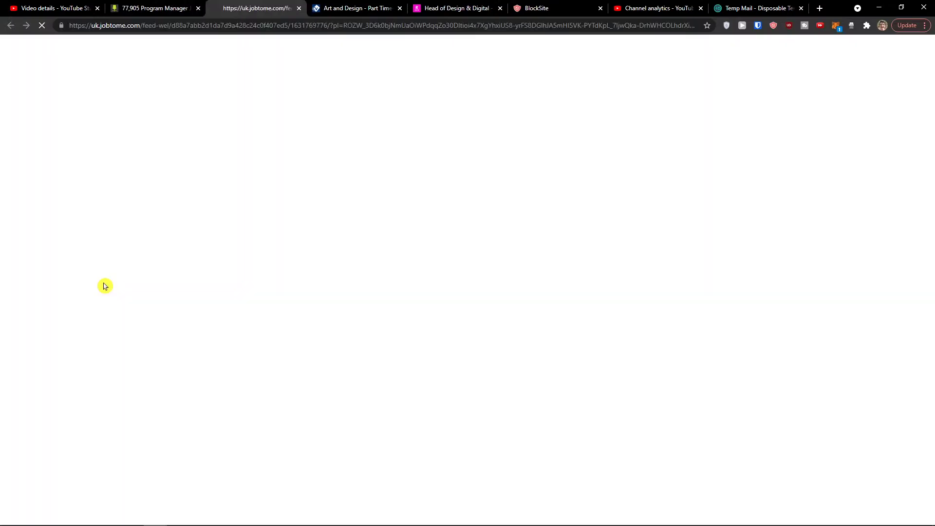
left_click(155, 9)
scroll(288, 195, "down", 4)
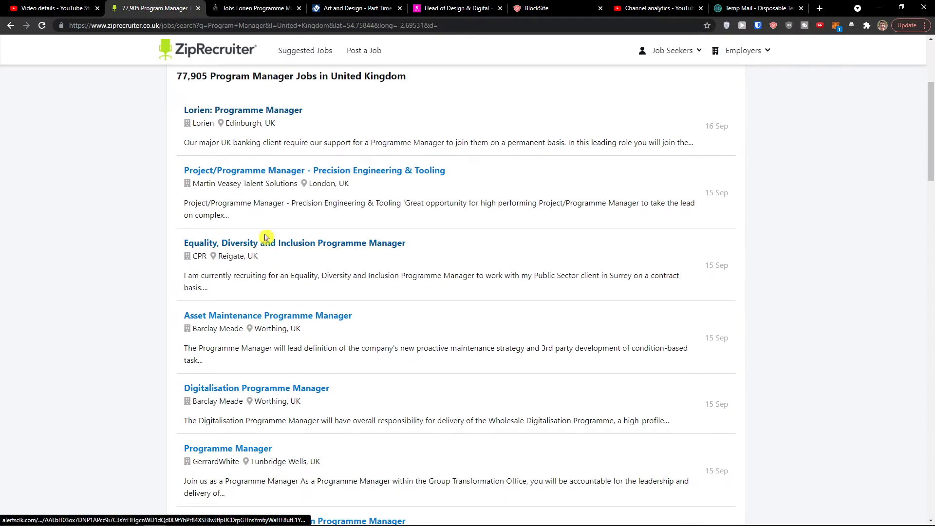
middle_click(213, 174)
- Open one more listing, view the Lorien job on Jobtome, then close it
middle_click(246, 316)
scroll(249, 292, "up", 2)
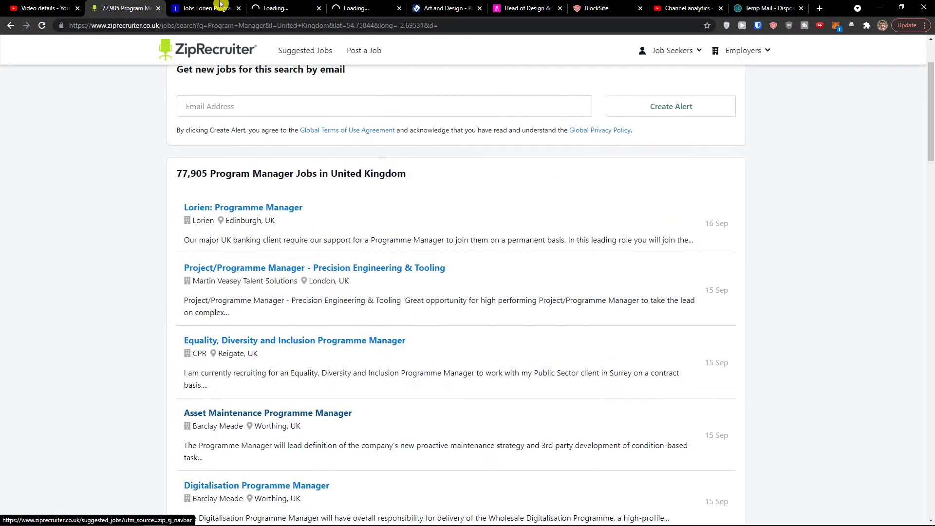
left_click(209, 9)
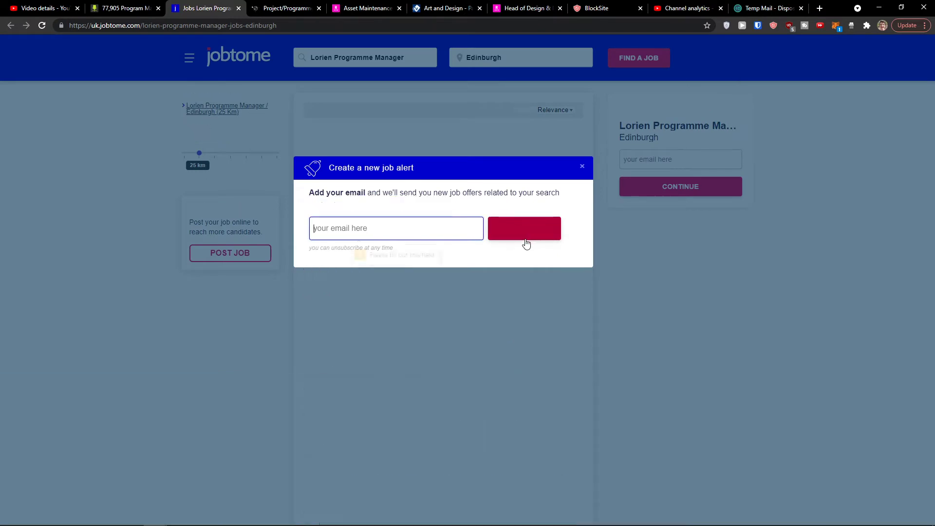
left_click(511, 223)
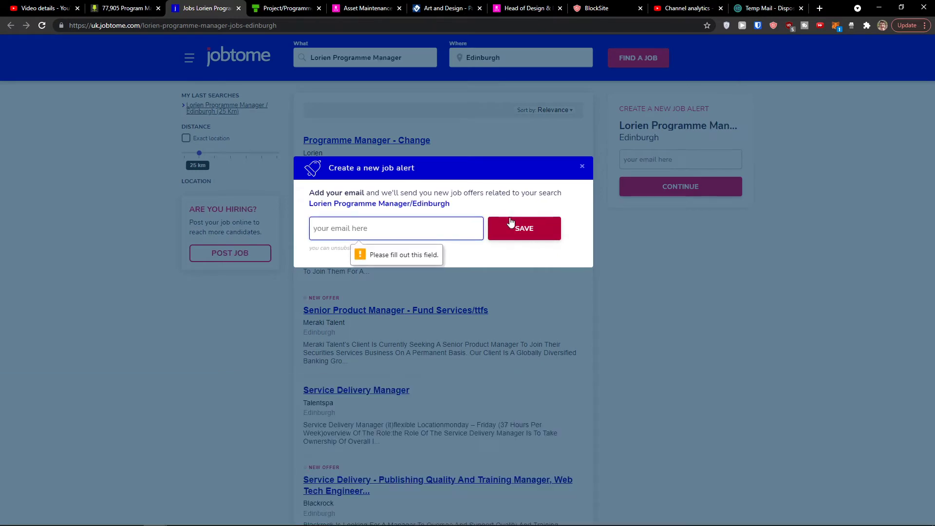
left_click(238, 9)
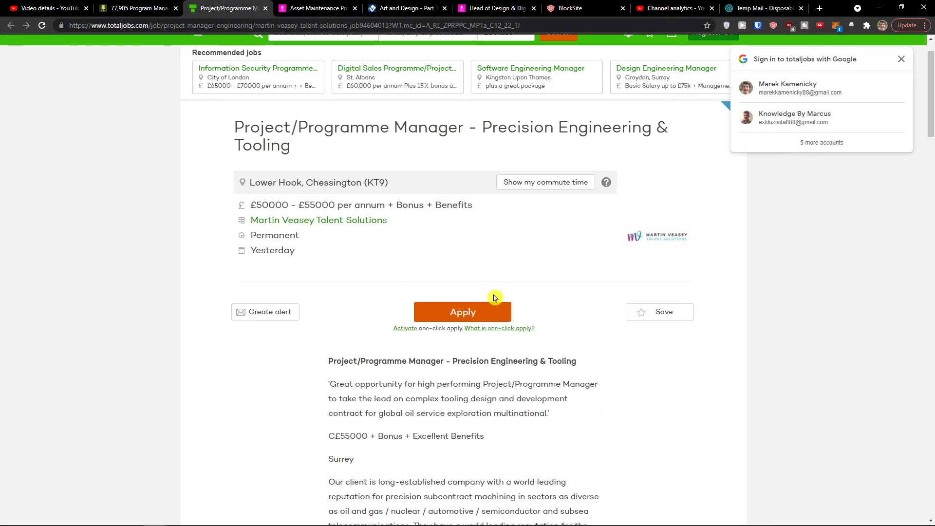
- Close the Totaljobs Project/Programme Manager and Reed Asset Maintenance listing tabs
scroll(478, 316, "down", 1)
left_click(321, 8)
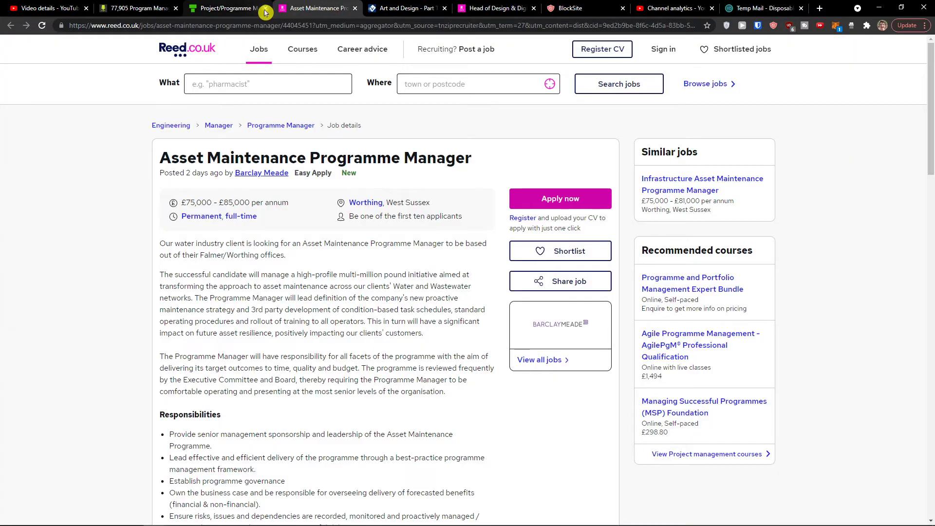
left_click(264, 9)
left_click(265, 9)
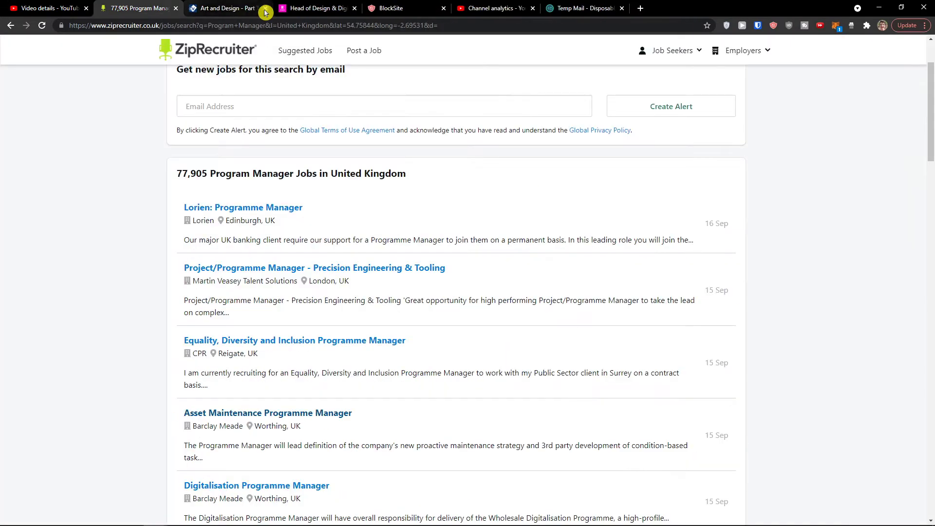
- Start applying for the Art and Design job on CV-Library, close it, and return to ZipRecruiter
left_click(244, 9)
left_click(546, 113)
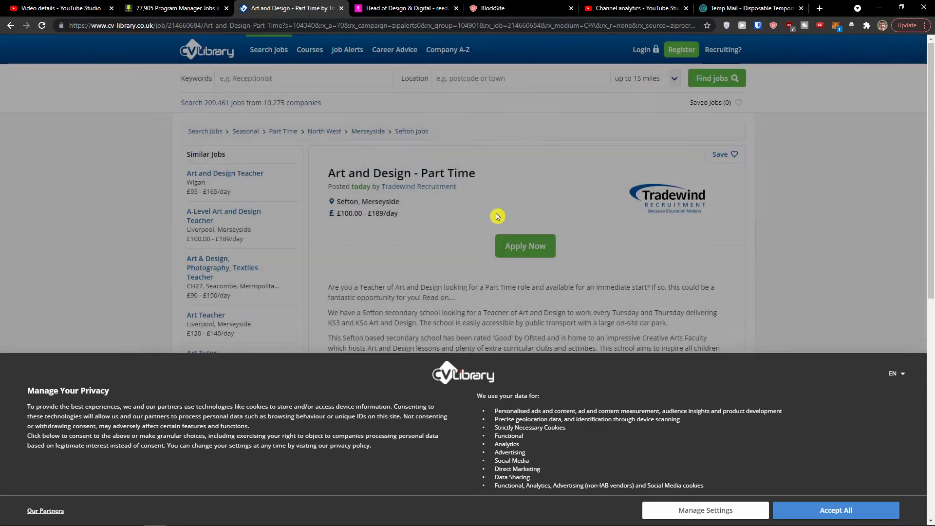
scroll(529, 202, "down", 1)
left_click(525, 198)
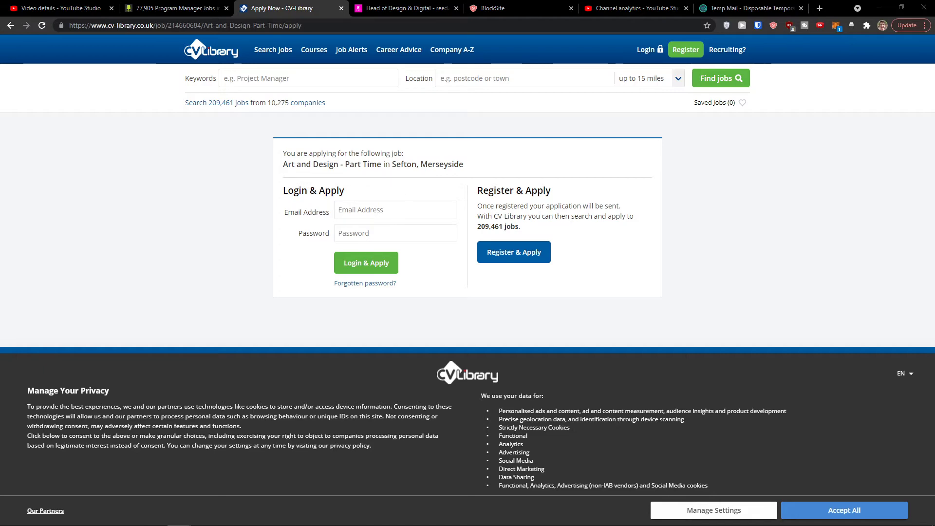
left_click(342, 9)
scroll(290, 58, "up", 4)
left_click(175, 9)
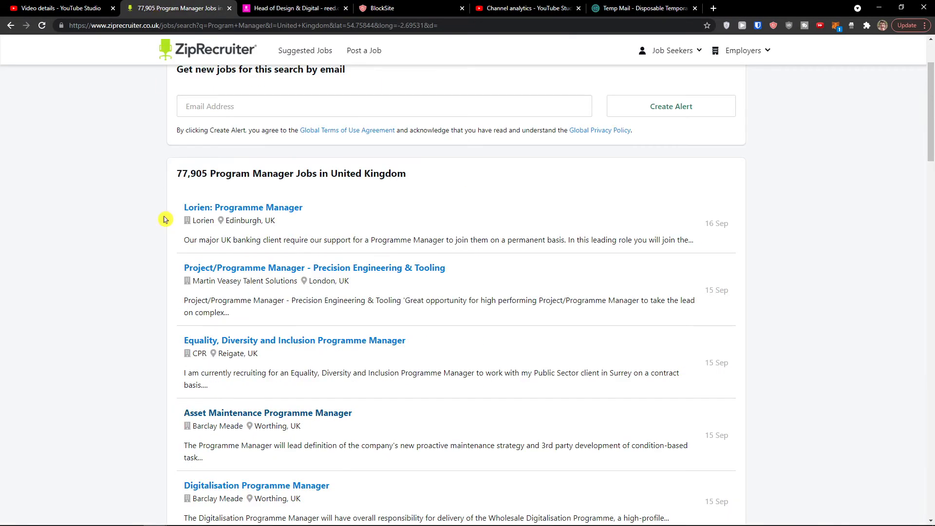
- Go to the Post a Job page and read its £99 offer across 100+ job boards
scroll(172, 184, "up", 2)
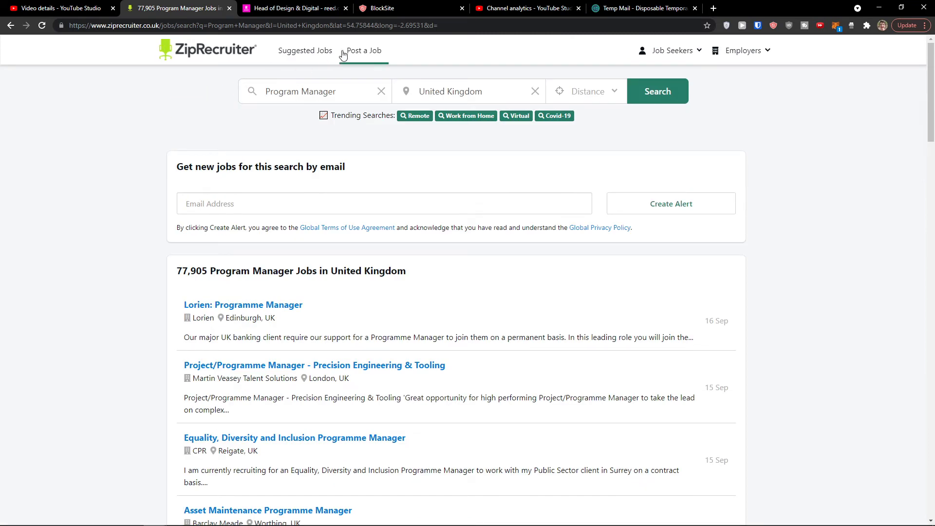
left_click(371, 56)
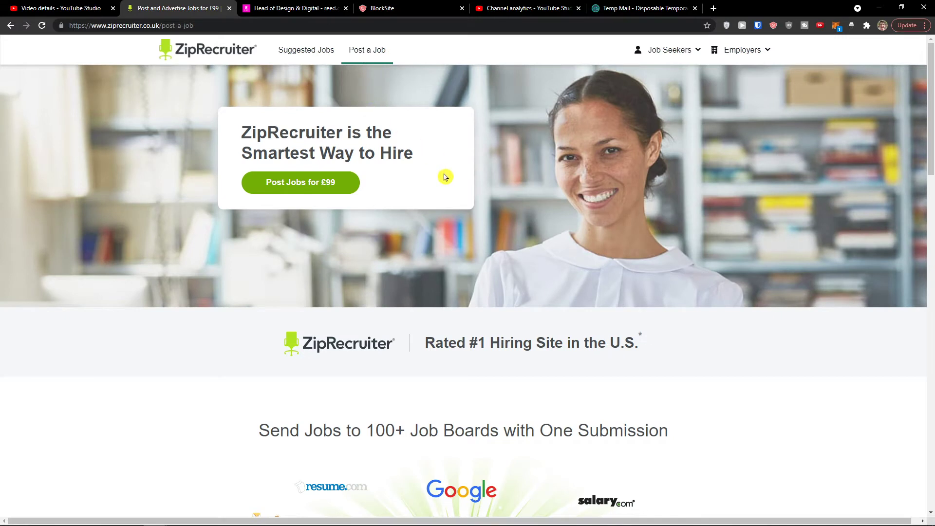
left_click_drag(428, 163, 284, 132)
scroll(285, 132, "down", 5)
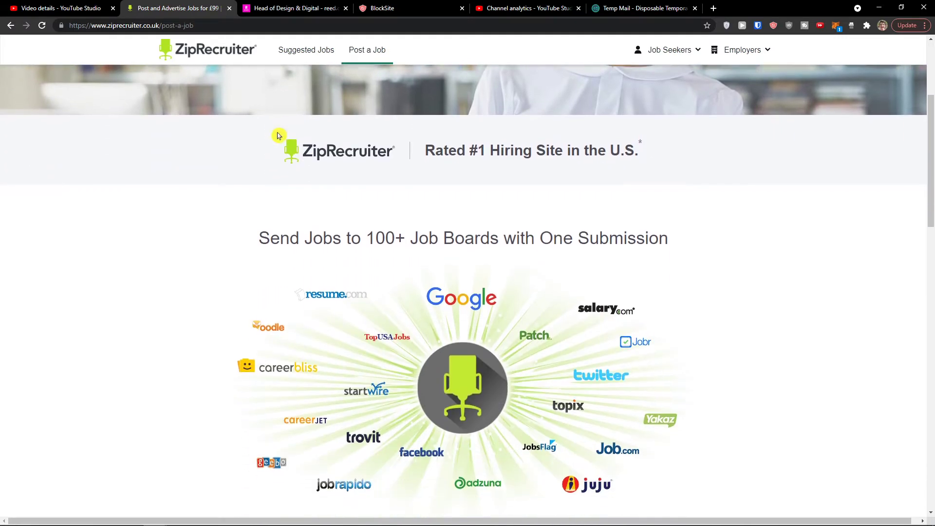
left_click_drag(258, 189, 668, 176)
scroll(667, 176, "down", 6)
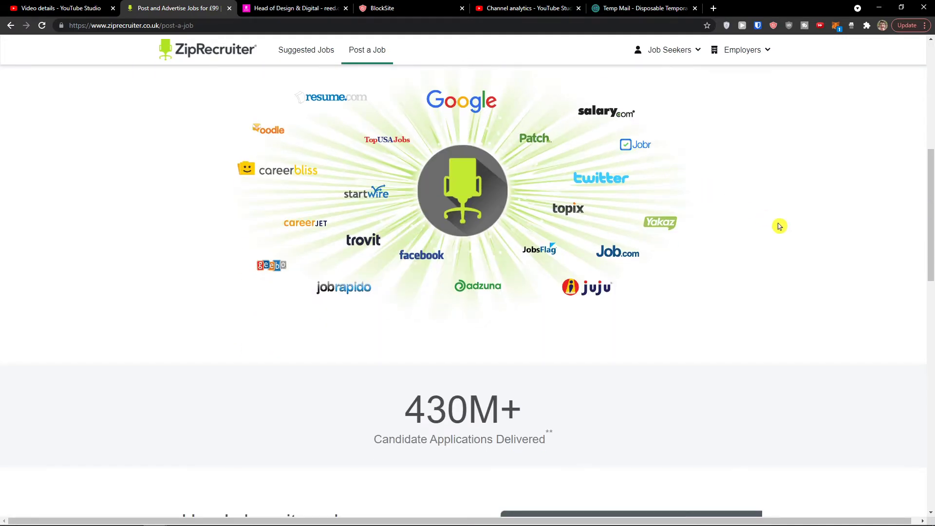
scroll(711, 249, "down", 2)
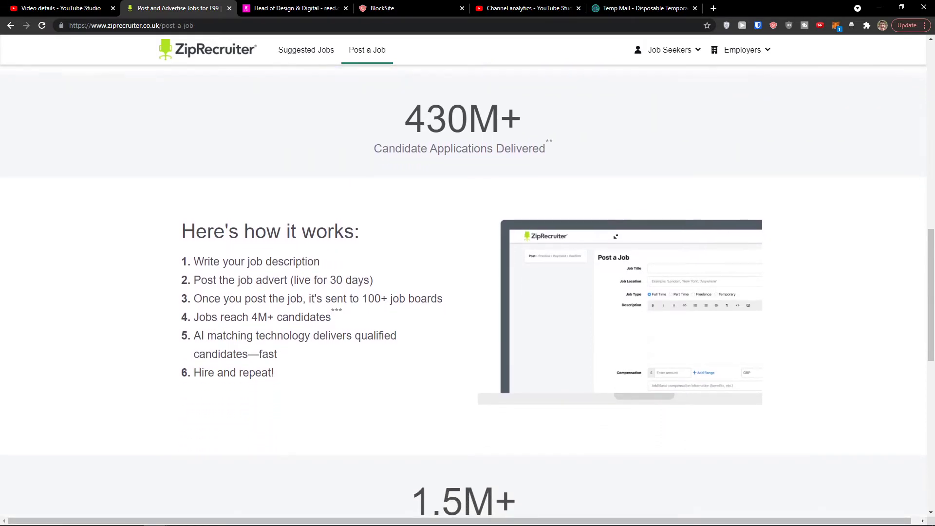
scroll(593, 307, "down", 4)
scroll(604, 272, "down", 5)
scroll(628, 115, "up", 18)
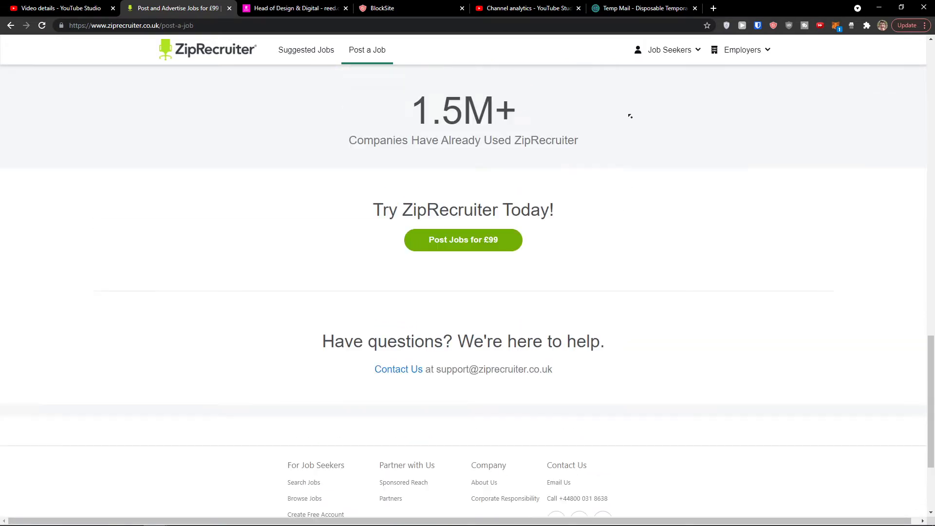
left_click(741, 50)
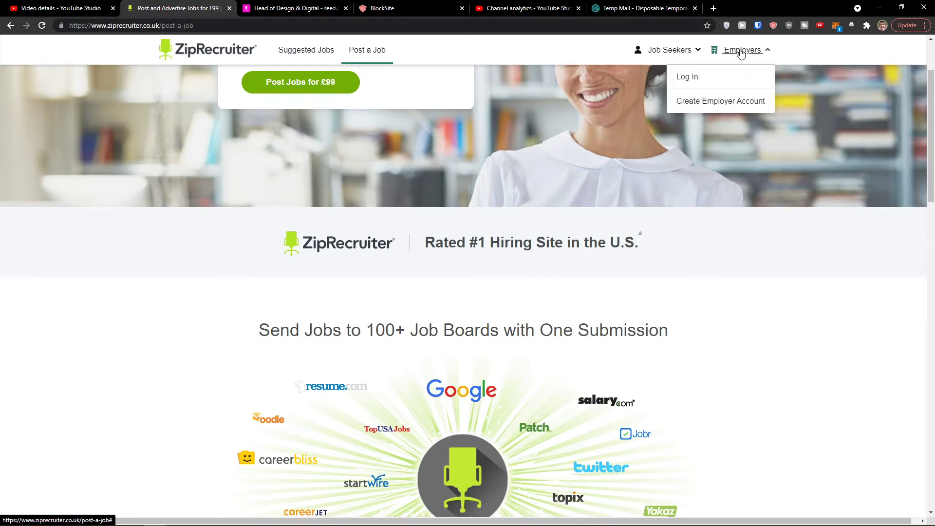
- Start an employer account and paste the copied Temp Mail address as its email
left_click(725, 101)
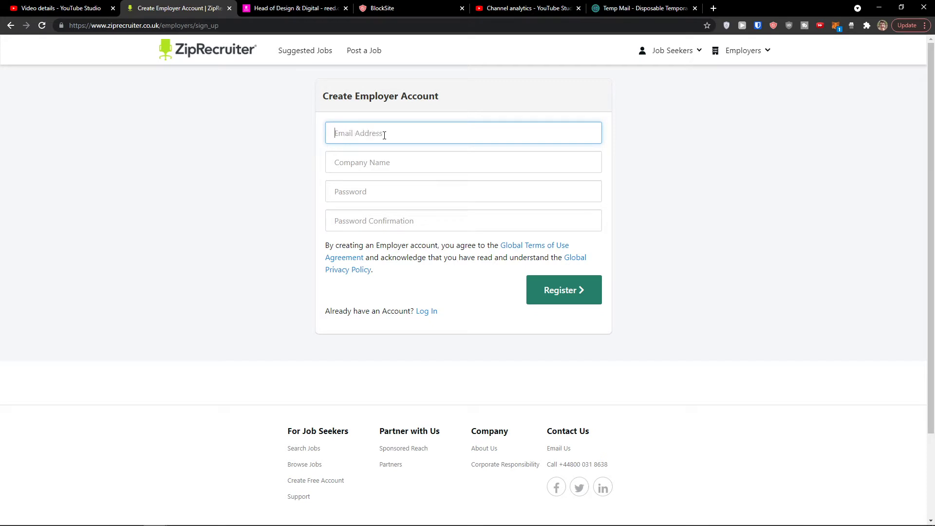
left_click(643, 8)
left_click(611, 184)
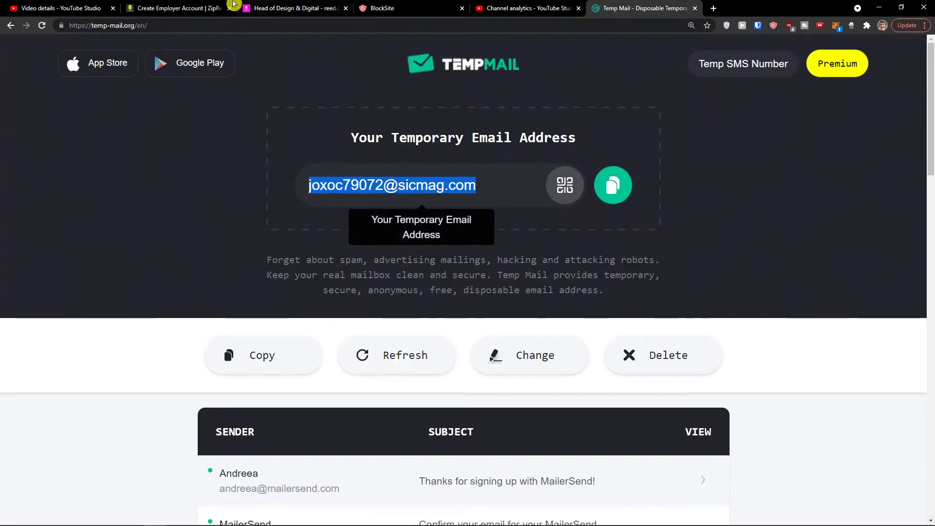
left_click(180, 8)
key("ctrl+v")
- Fill in the company name, password and confirmation, then register the account
left_click(395, 168)
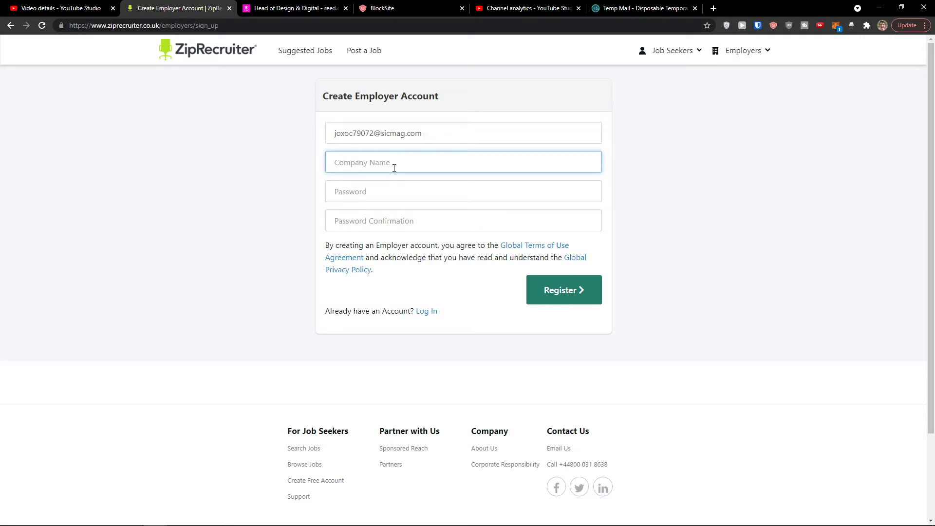
key("Tab")
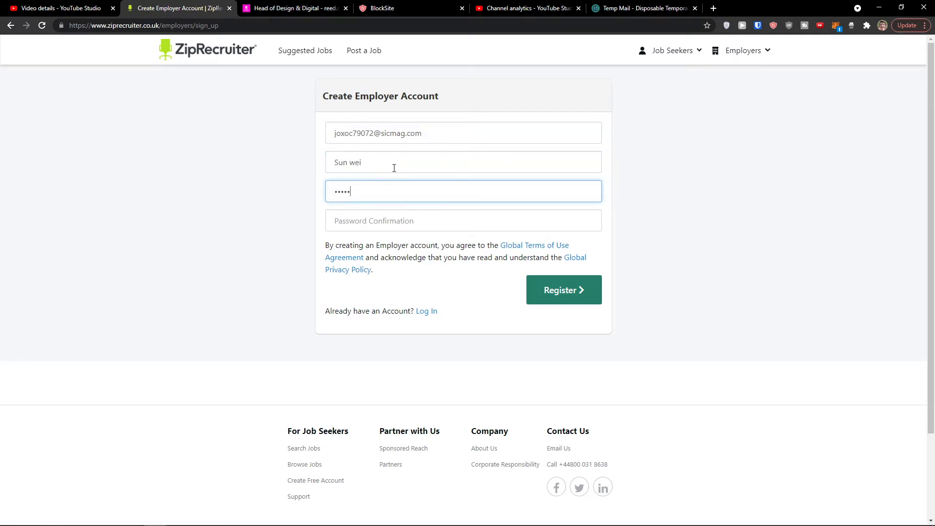
key("Tab")
type("*")
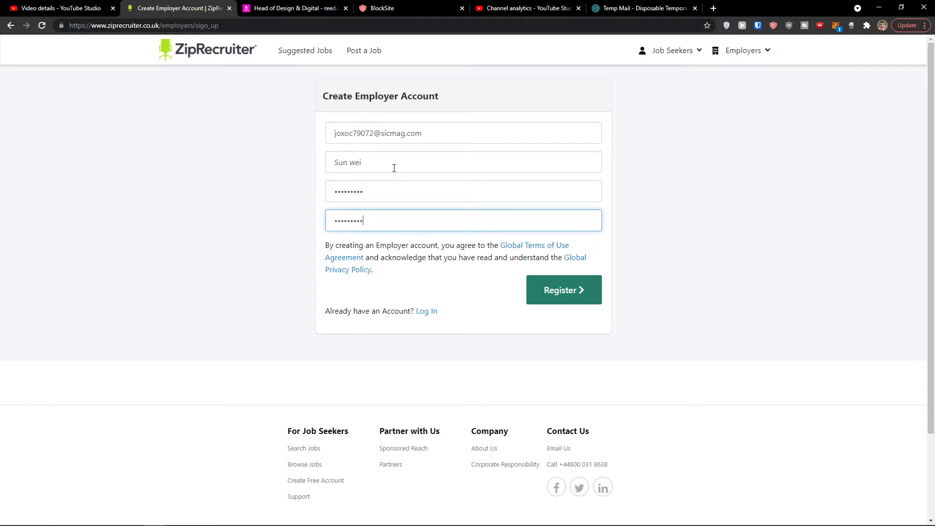
left_click(549, 305)
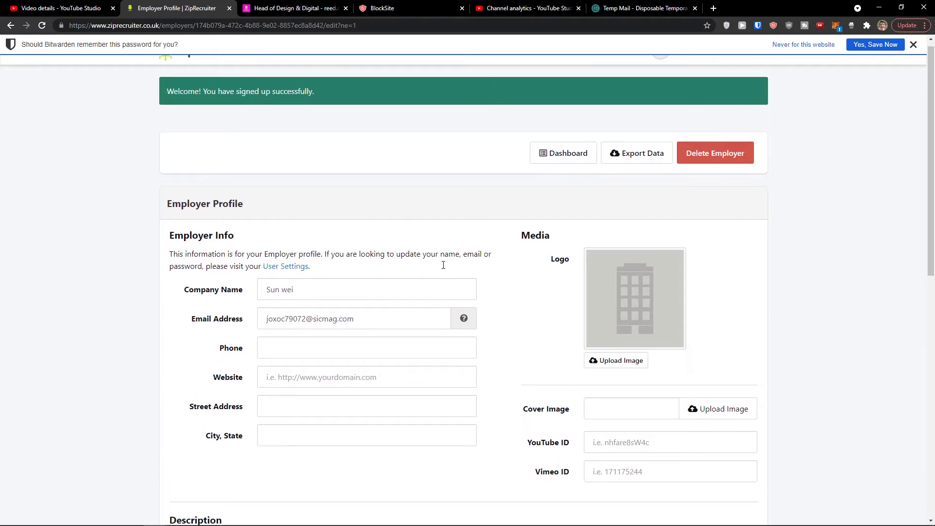
- Review the Employer Profile, dismiss Bitwarden's save-password bar, and go to the employer dashboard
scroll(328, 234, "down", 3)
scroll(330, 235, "down", 4)
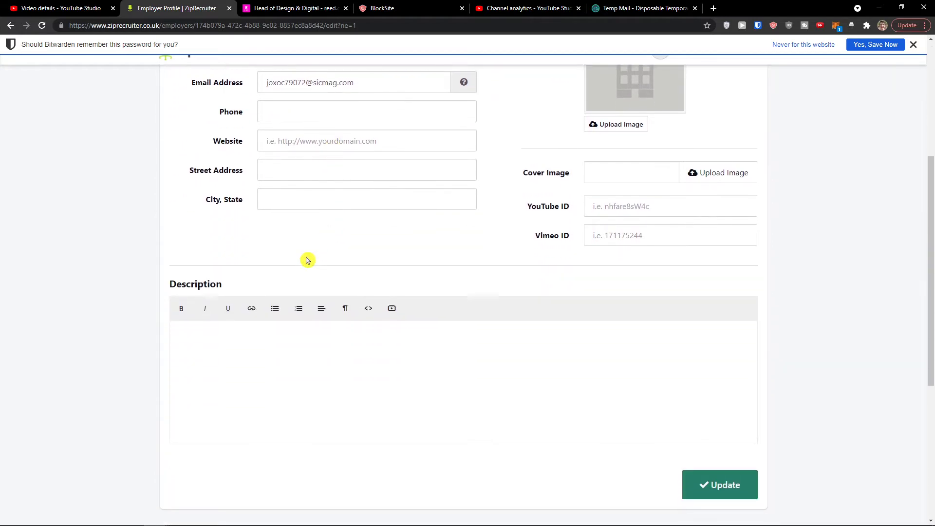
scroll(259, 324, "up", 5)
scroll(332, 358, "up", 2)
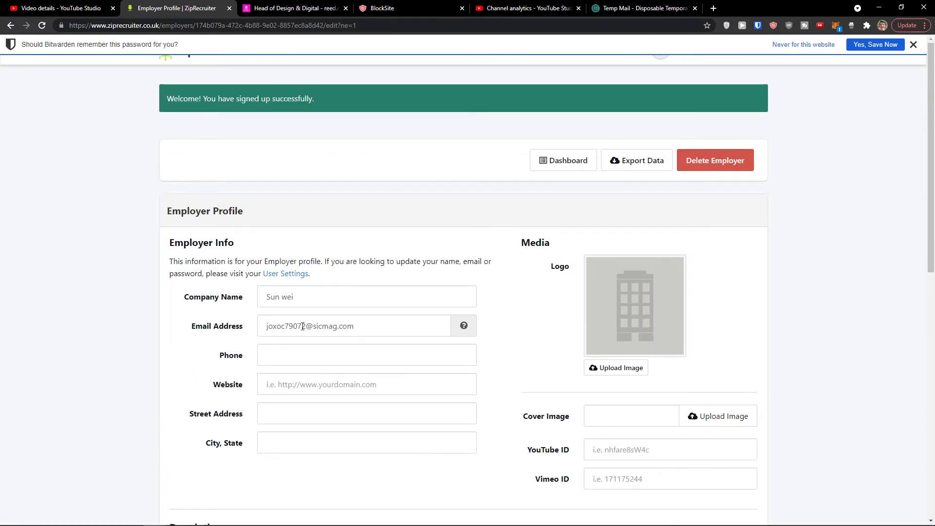
left_click(914, 44)
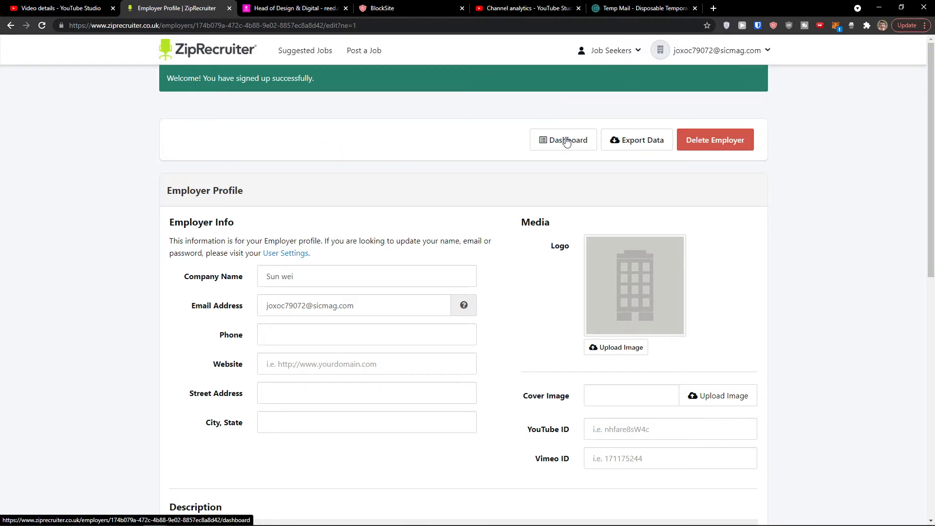
scroll(424, 197, "down", 8)
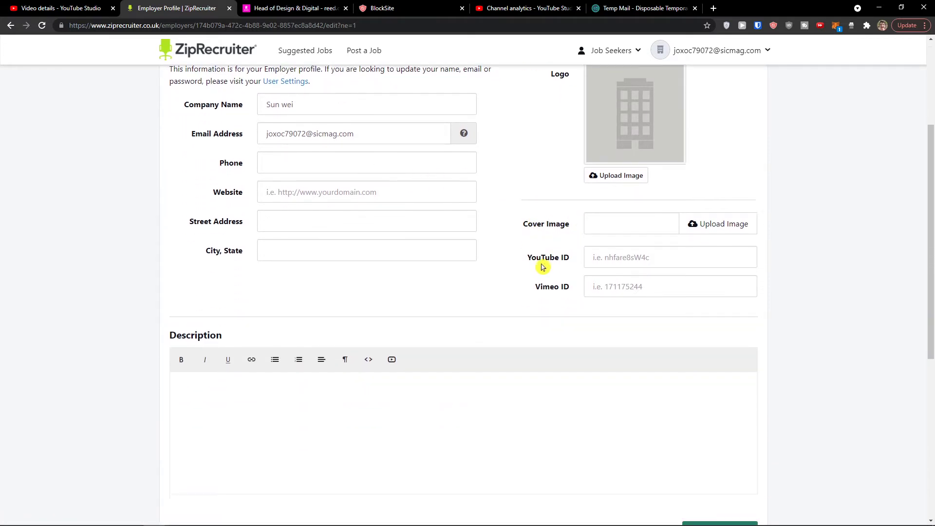
scroll(517, 251, "down", 3)
scroll(524, 242, "up", 10)
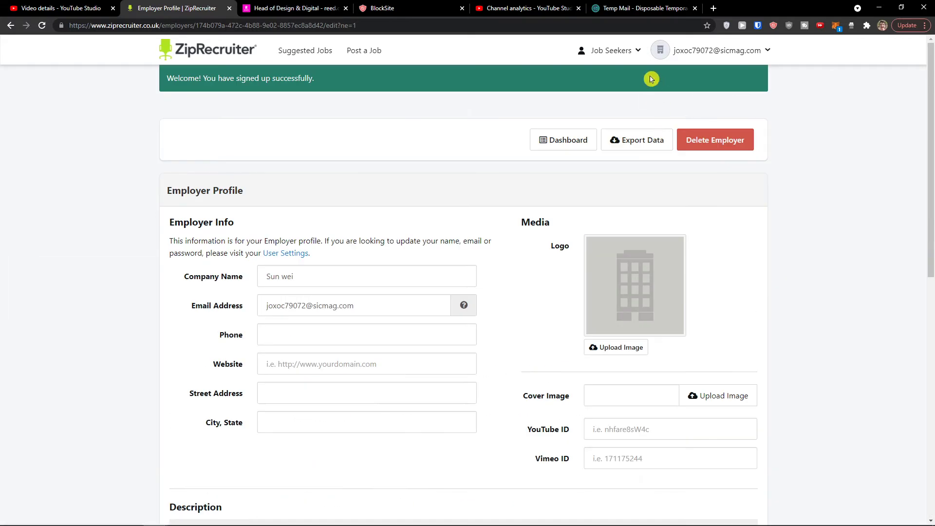
left_click(571, 142)
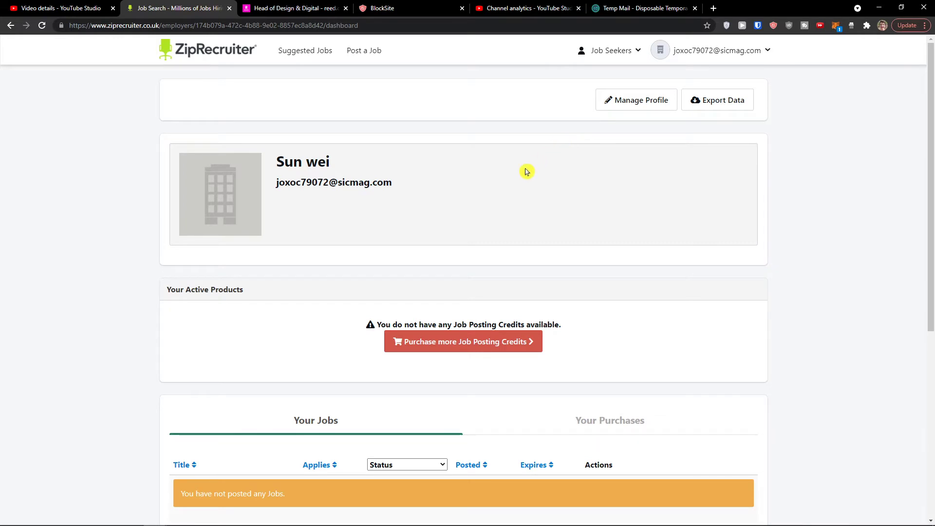
- From the no-credits notice, go to buying Job Posting Credits and view the £99.00 30-day offer
scroll(517, 178, "down", 1)
scroll(517, 179, "down", 1)
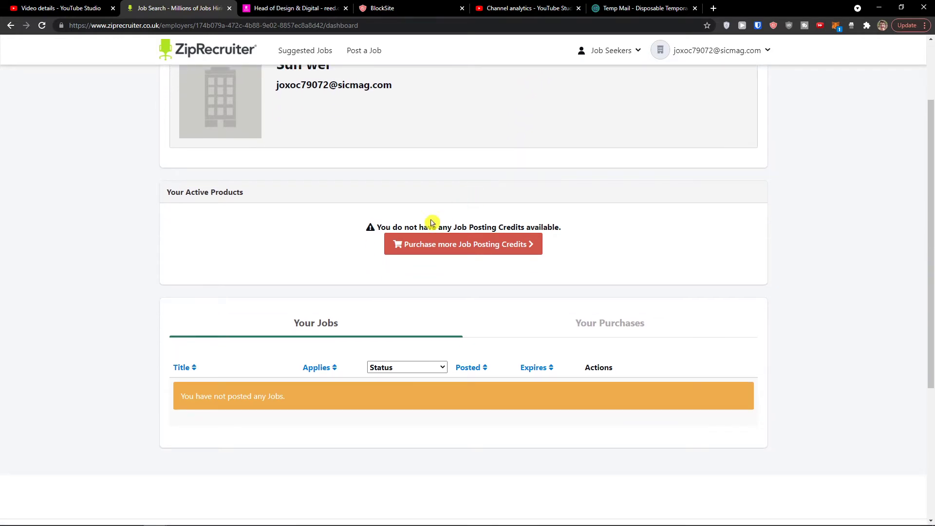
left_click_drag(420, 229, 592, 225)
left_click(482, 256)
scroll(460, 264, "up", 1)
scroll(395, 279, "up", 1)
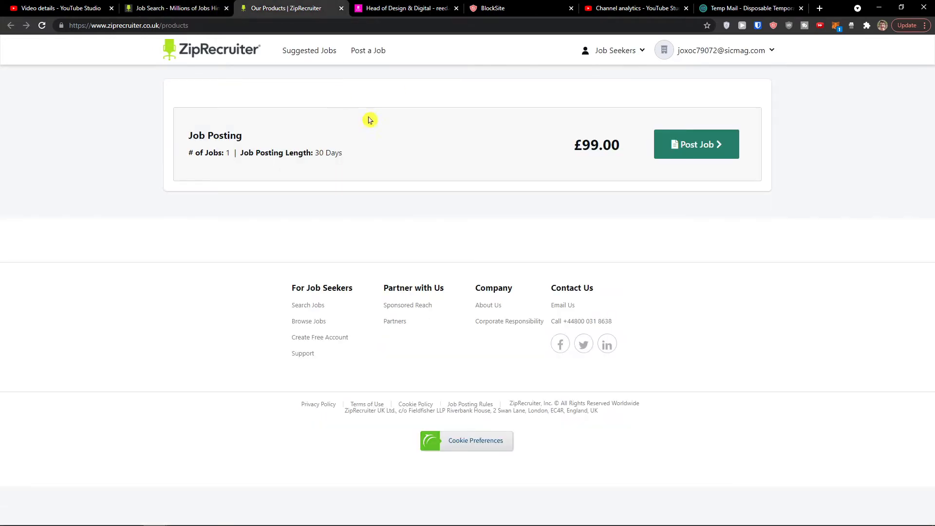
- Start a new £99 job posting at 150% zoom titled Design Coordinator
left_click(686, 149)
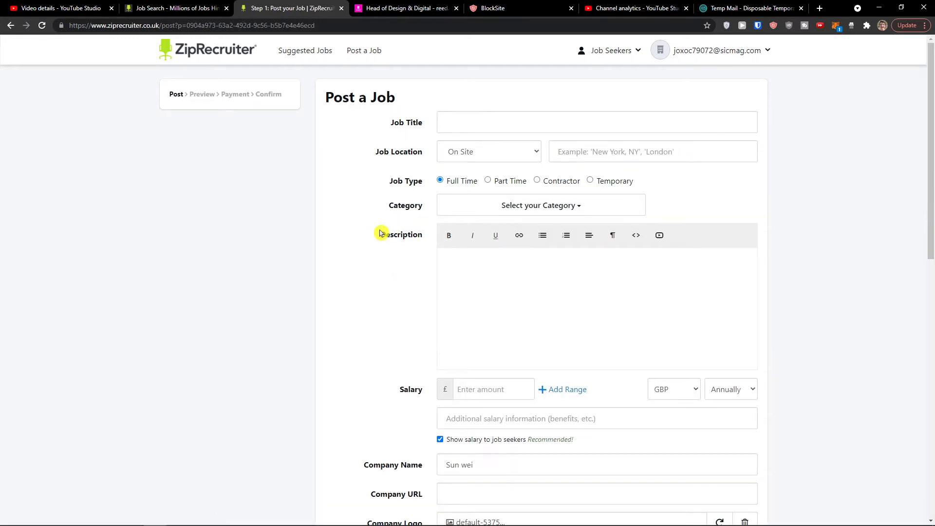
scroll(384, 234, "down", 10)
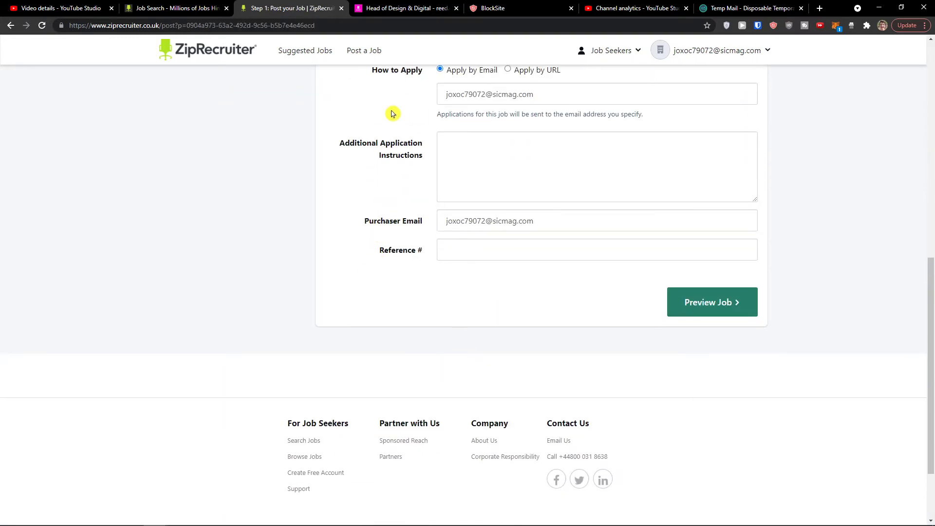
scroll(392, 114, "up", 10)
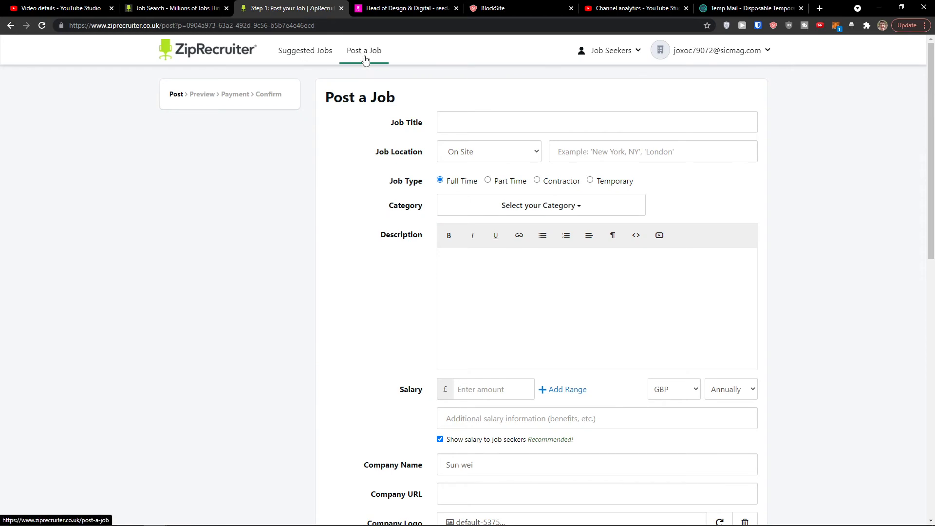
key("ctrl+plus")
key("ctrl+plus")
key("ctrl+plus")
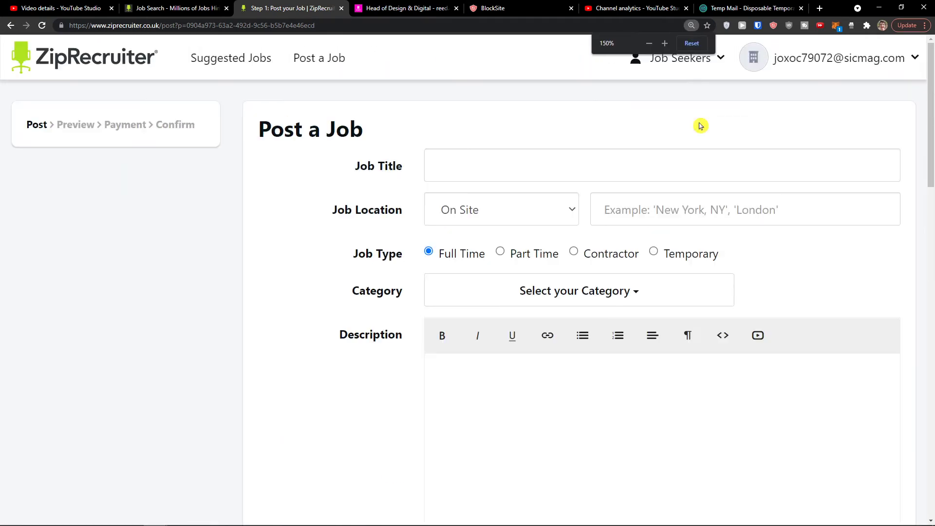
left_click(624, 161)
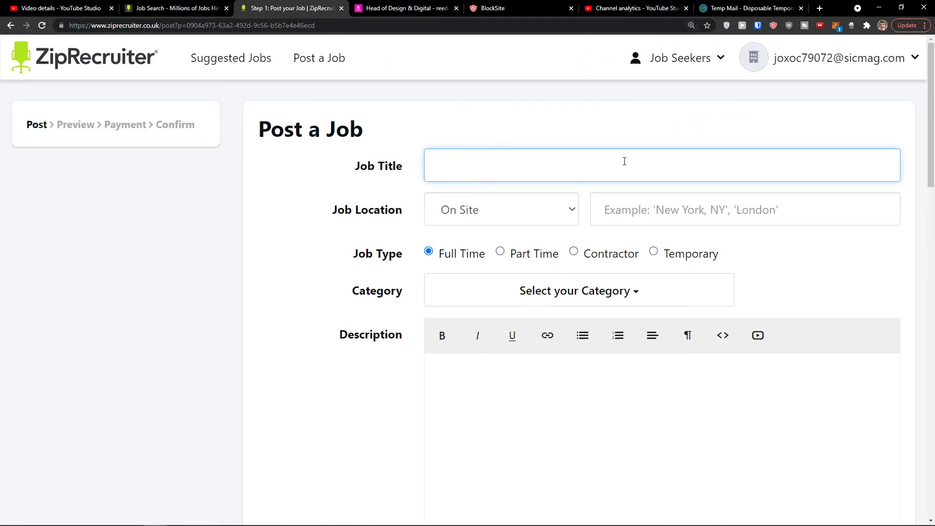
type("Program")
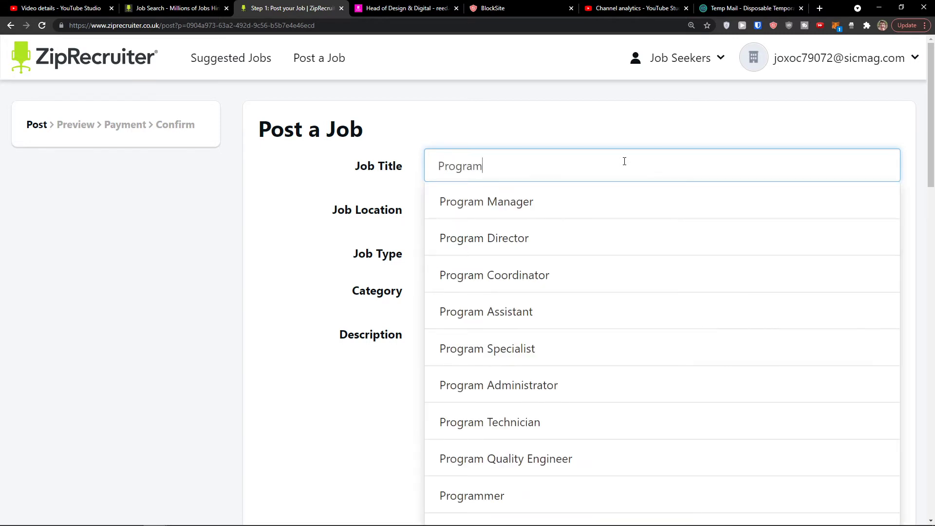
key("ctrl+a")
type("Design")
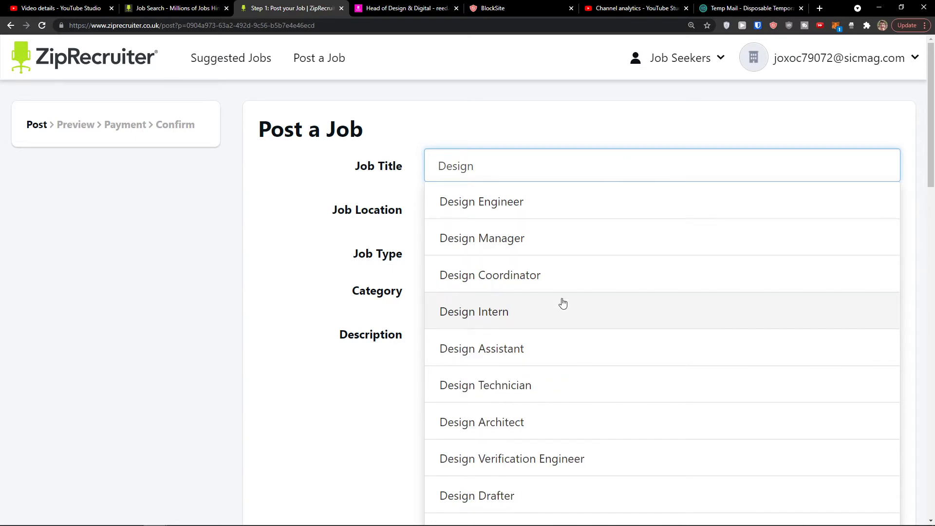
left_click(561, 281)
- Make the job Temporarily Remote in New York, Lincoln, UK, keeping it Full Time
left_click(494, 209)
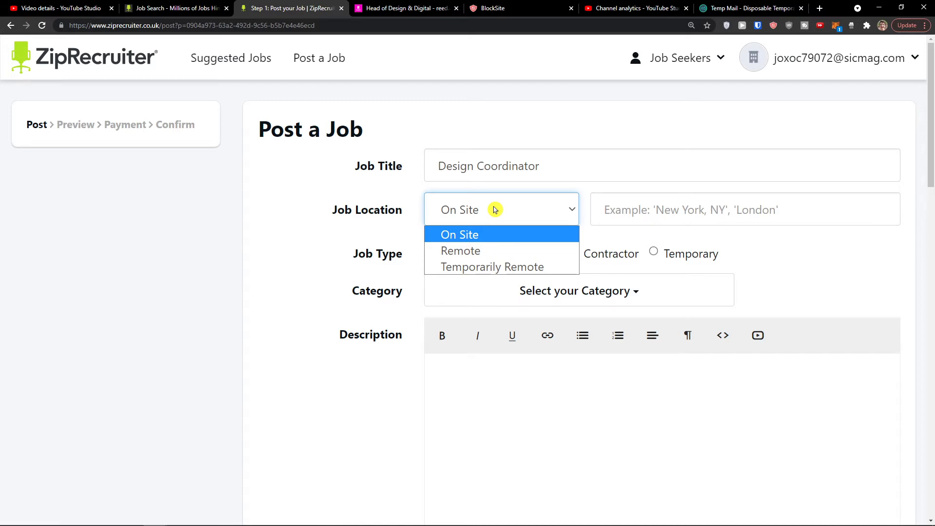
left_click(493, 267)
left_click(628, 210)
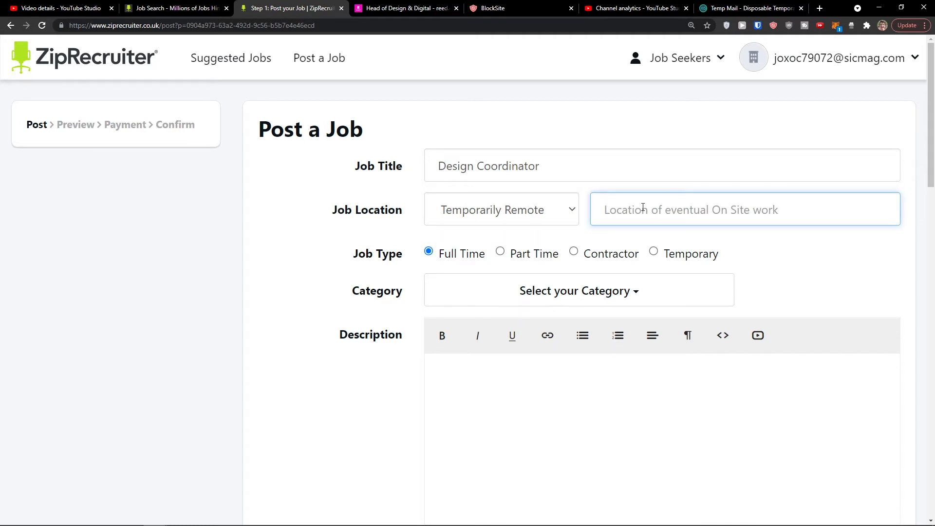
type("Ne")
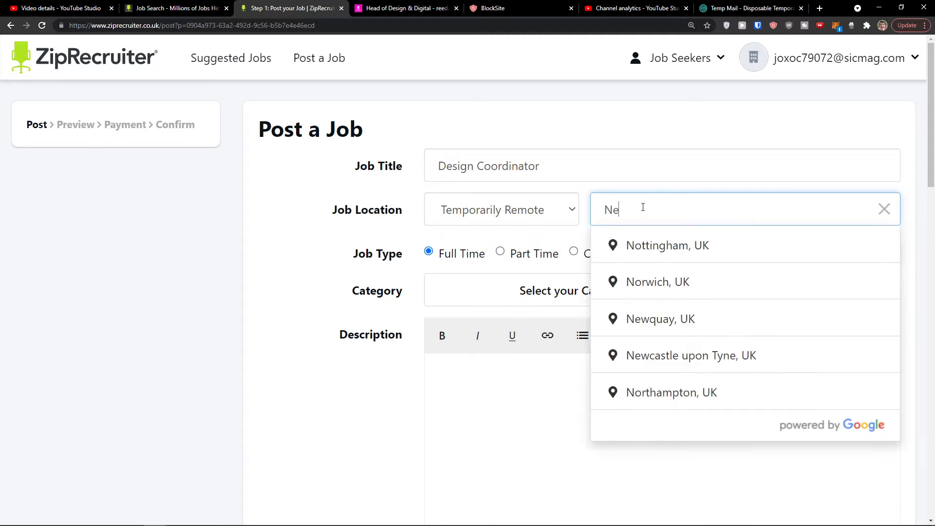
type("w yo")
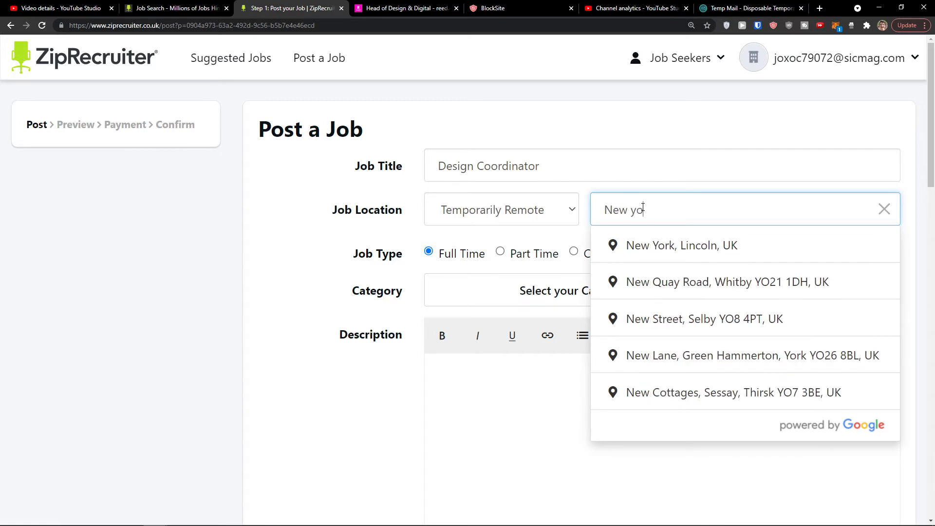
left_click(655, 244)
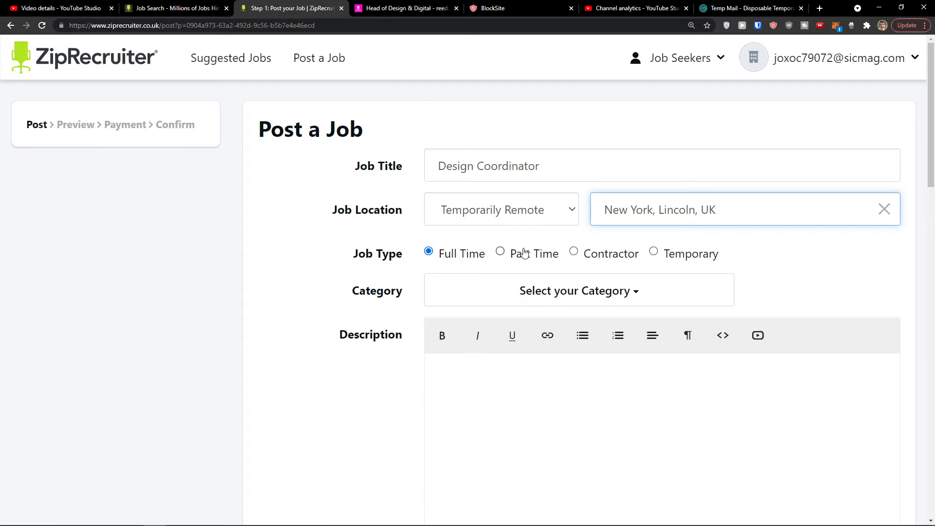
left_click(508, 260)
left_click(467, 260)
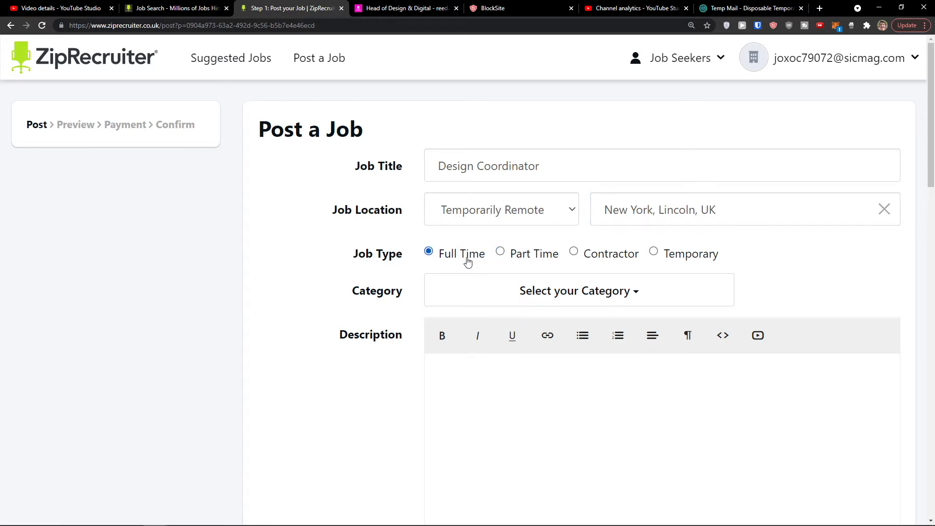
scroll(633, 263, "down", 1)
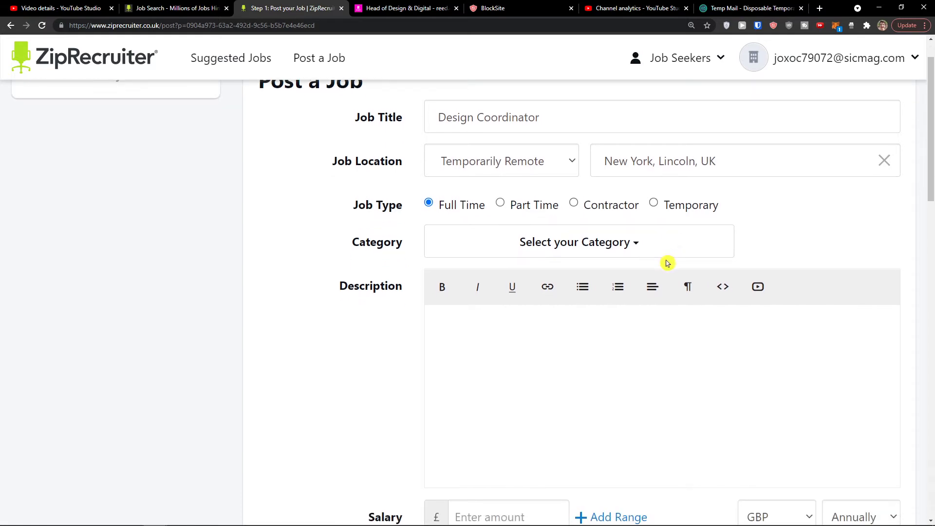
- Add Advertising as a job category, leaving Environmental Science unticked
left_click(628, 246)
left_click(560, 277)
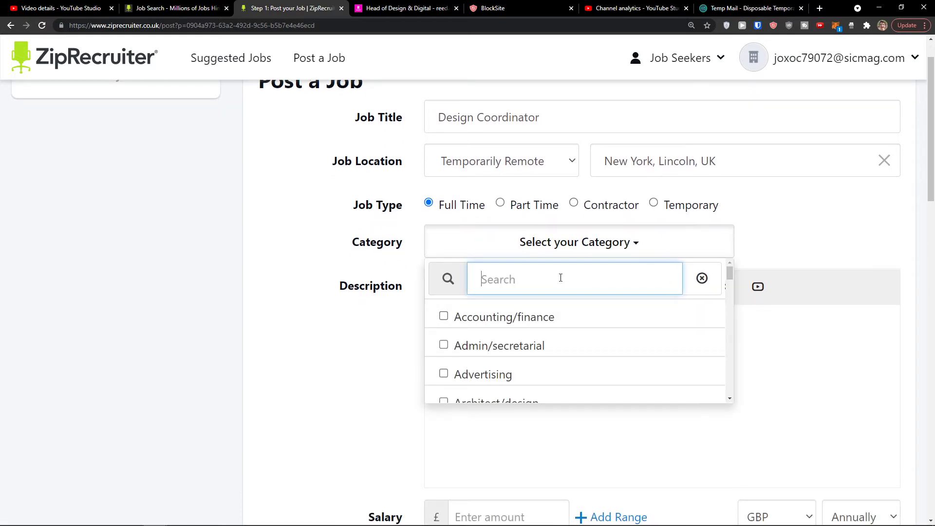
type("desi")
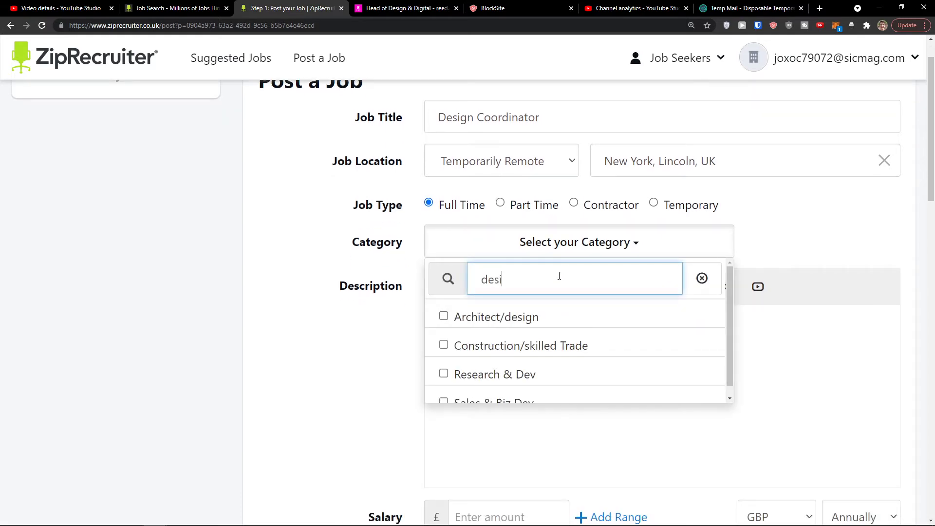
key("BackSpace")
key("BackSpace")
key("BackSpace")
key("BackSpace")
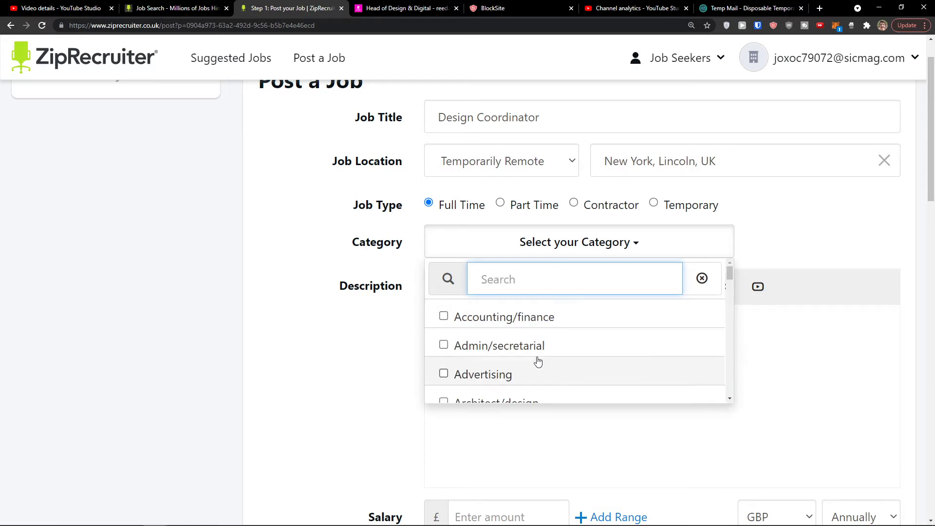
scroll(536, 359, "down", 1)
left_click(444, 325)
scroll(532, 337, "down", 1)
scroll(532, 338, "down", 5)
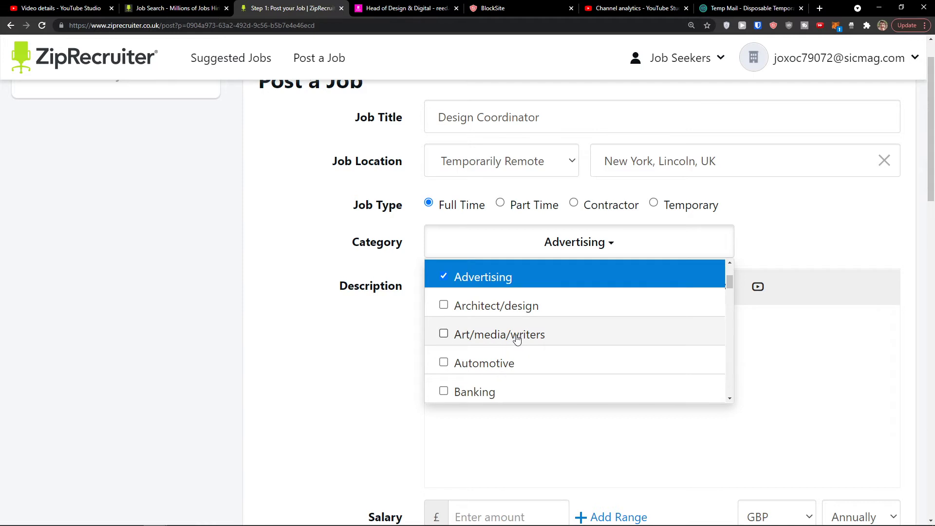
scroll(531, 339, "down", 6)
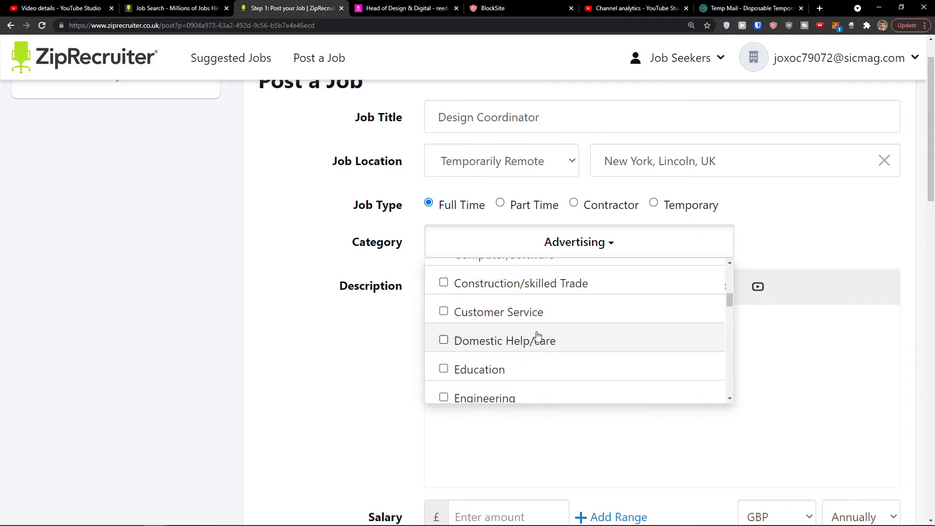
left_click(520, 334)
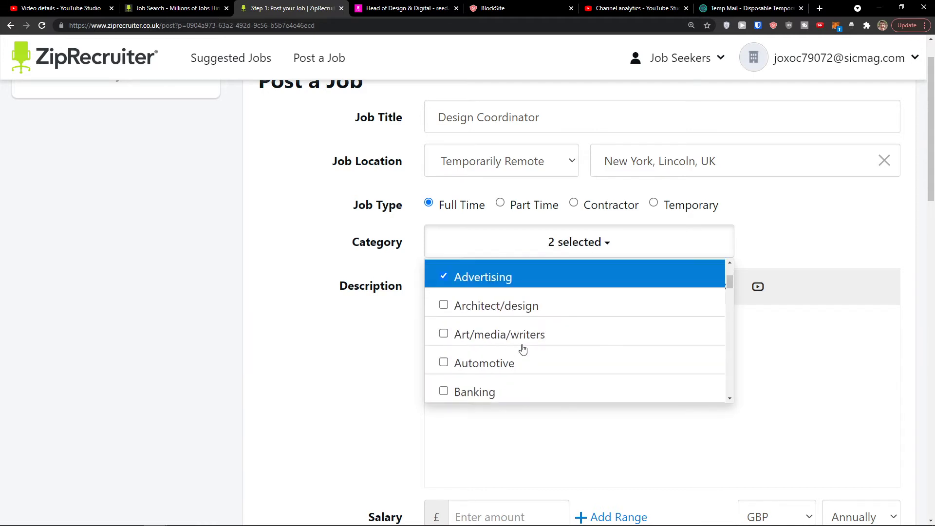
left_click(510, 368)
- Add Marketing/pr and Real Estate to the categories and close the list
scroll(526, 350, "down", 5)
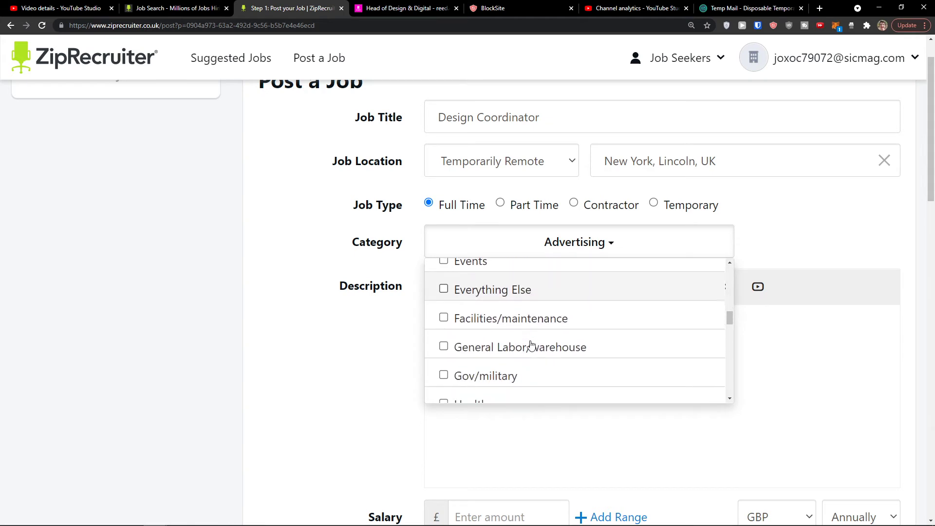
scroll(531, 336, "down", 4)
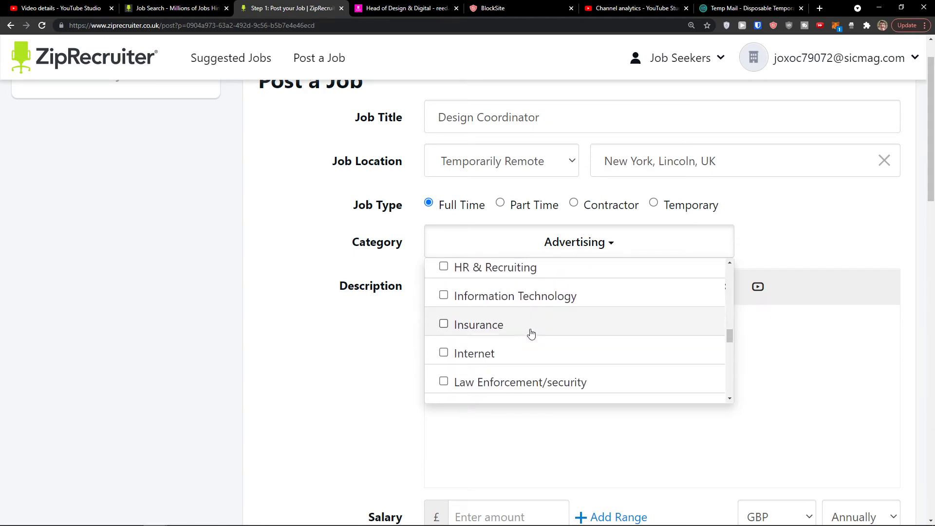
scroll(528, 330, "down", 2)
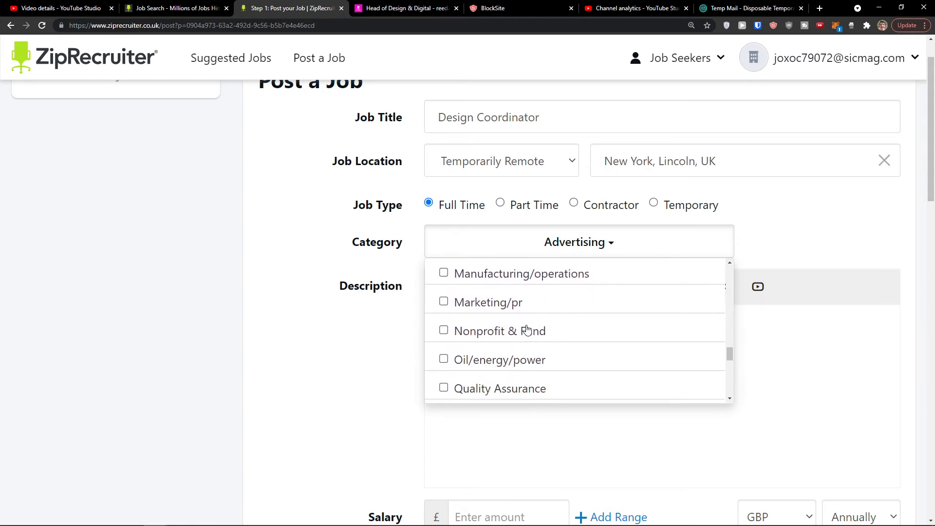
left_click(520, 309)
scroll(547, 331, "down", 2)
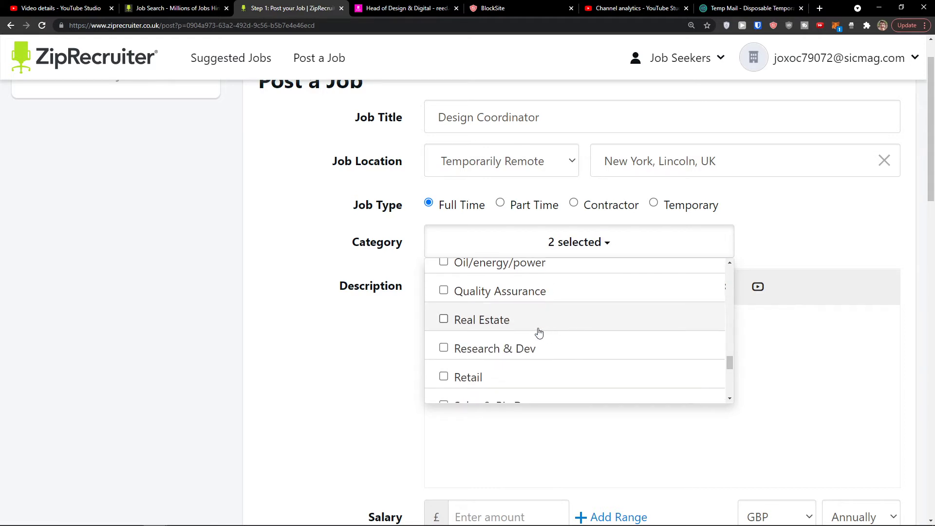
scroll(537, 333, "down", 1)
scroll(532, 333, "up", 2)
left_click(513, 326)
scroll(541, 343, "down", 4)
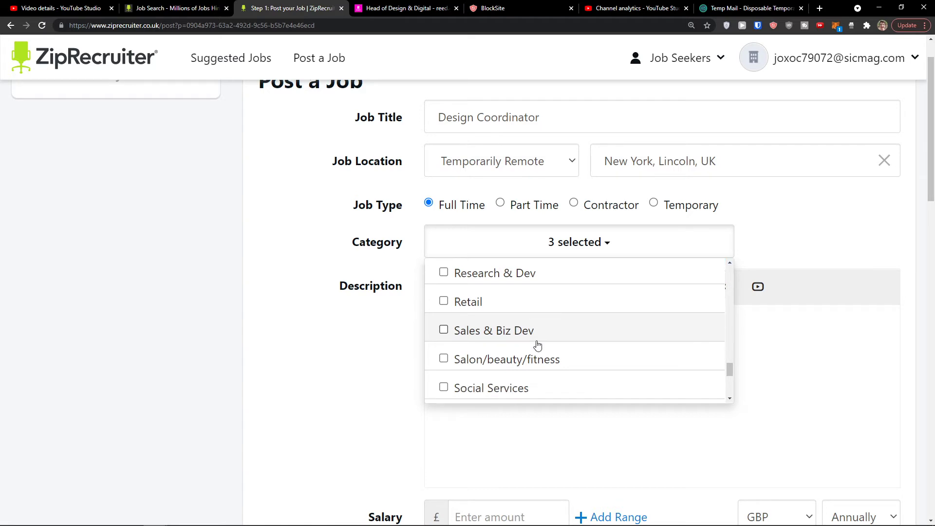
left_click(391, 331)
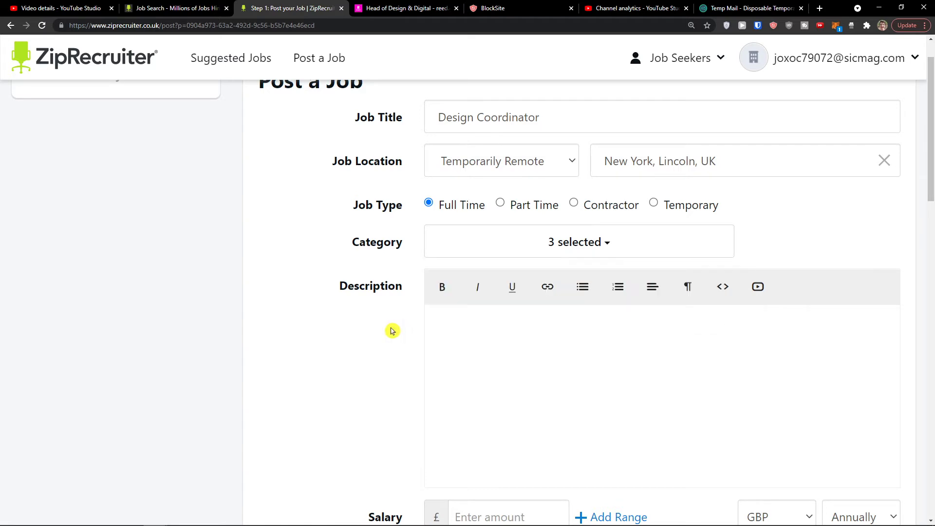
- Review the three chosen categories, then move down toward the job description
left_click(553, 239)
scroll(517, 310, "down", 1)
scroll(511, 313, "down", 1)
left_click(367, 322)
scroll(368, 321, "down", 2)
left_click(496, 268)
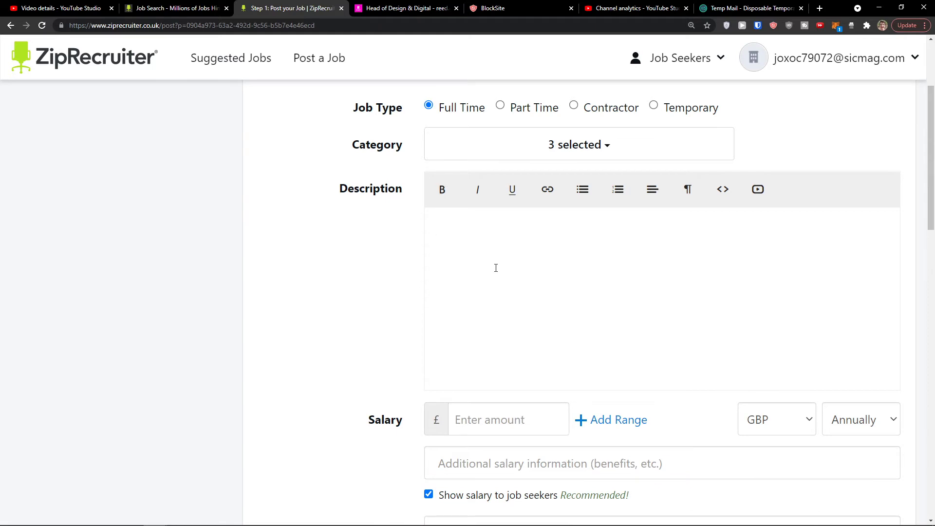
scroll(696, 288, "down", 1)
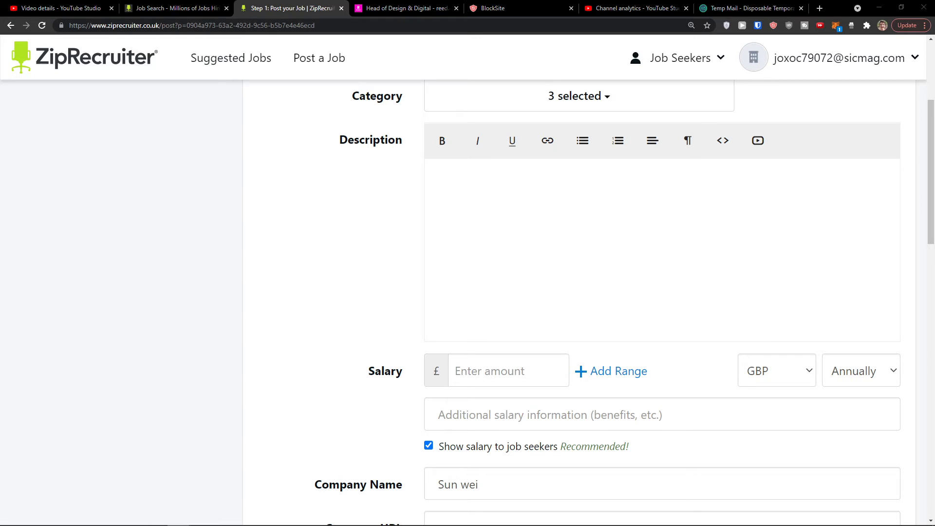
scroll(470, 243, "down", 1)
- Enter 50000 as the salary amount
left_click(448, 323)
type("0")
double_click(523, 324)
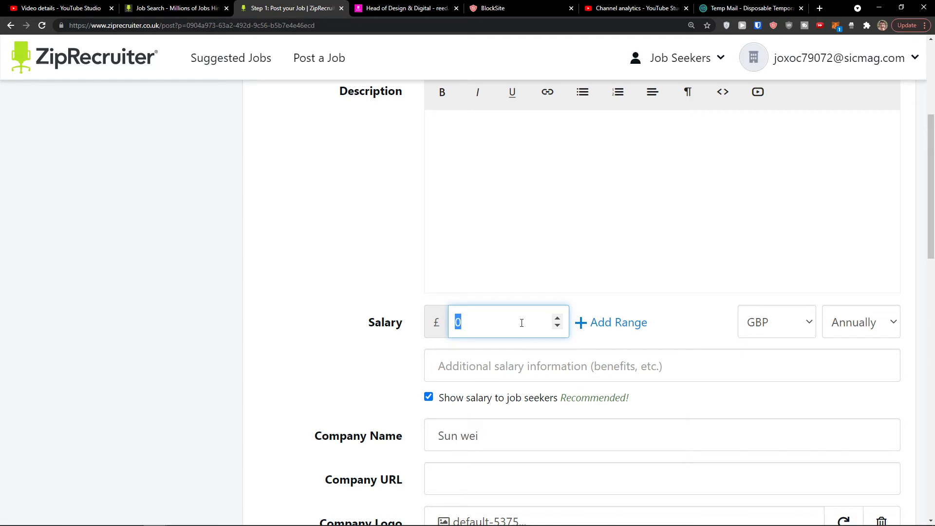
type("50000")
- Set the salary currency to USD after trying EUR and JPY
left_click(787, 318)
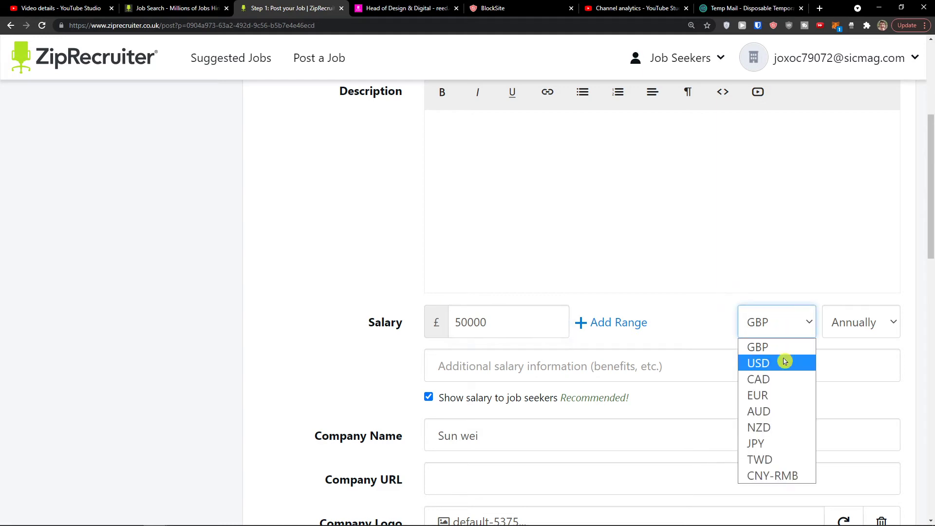
left_click(775, 396)
left_click(782, 318)
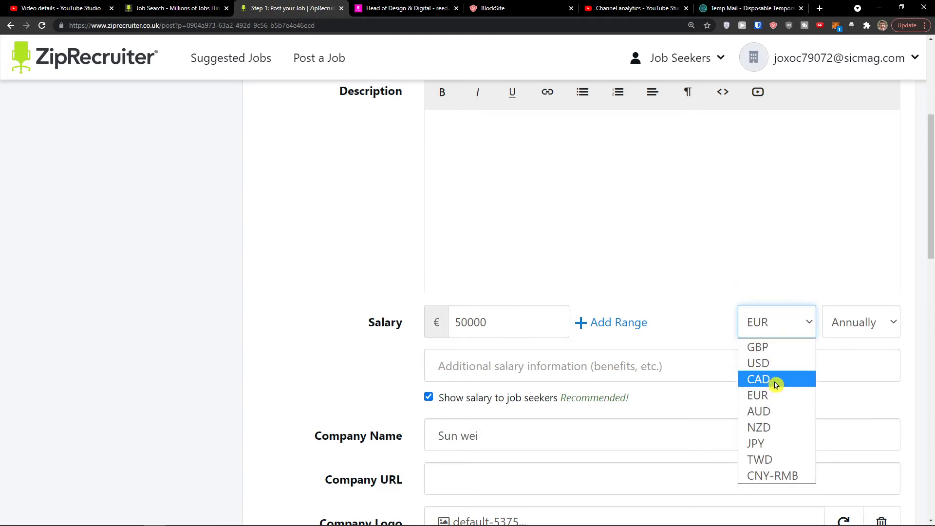
left_click(772, 443)
left_click(768, 330)
left_click(780, 364)
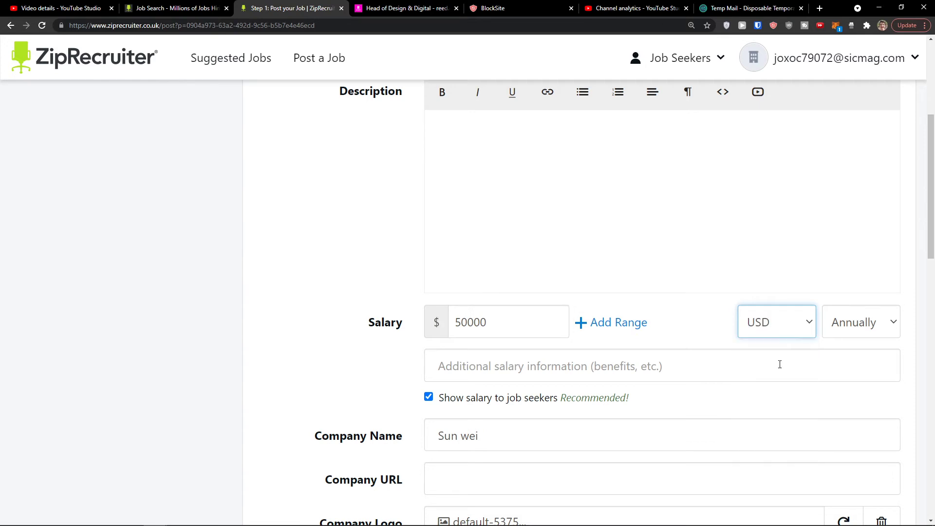
scroll(775, 369, "down", 1)
left_click(848, 274)
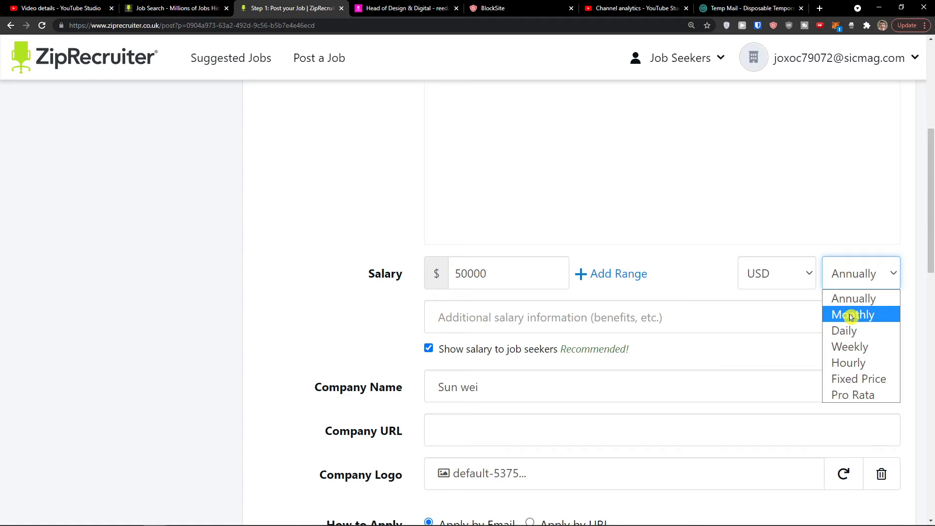
- Keep the pay period Annually with a 50000 minimum salary
left_click(850, 363)
left_click(491, 267)
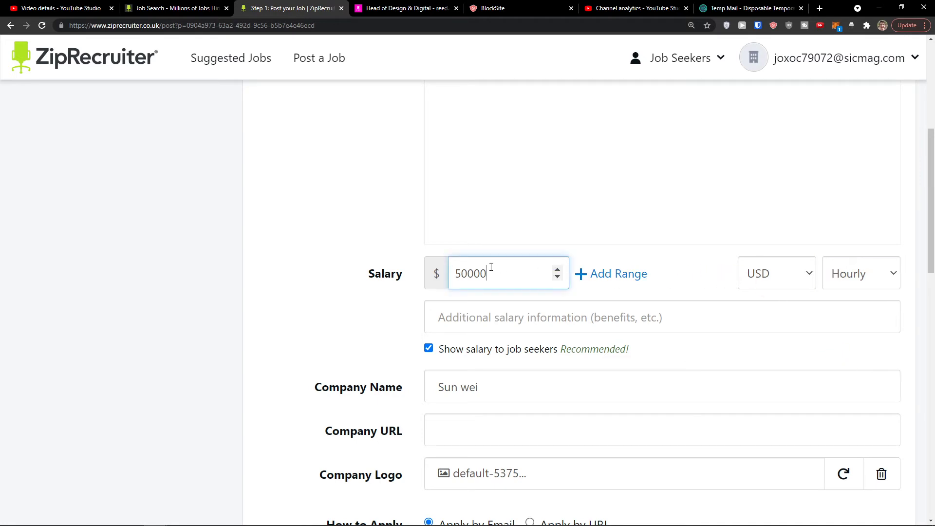
left_click_drag(495, 266, 449, 267)
type("20")
left_click(876, 273)
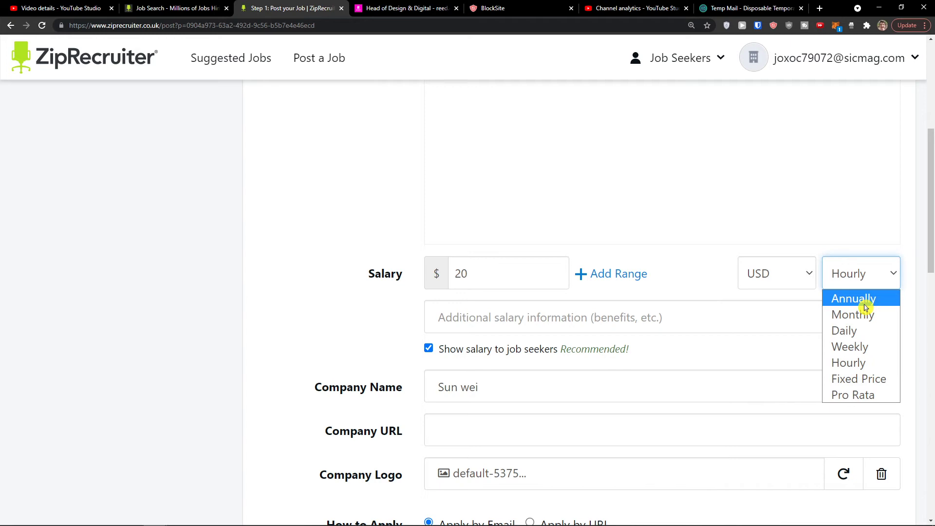
left_click(865, 304)
left_click(493, 266)
double_click(493, 266)
type("50")
double_click(487, 267)
type("50000")
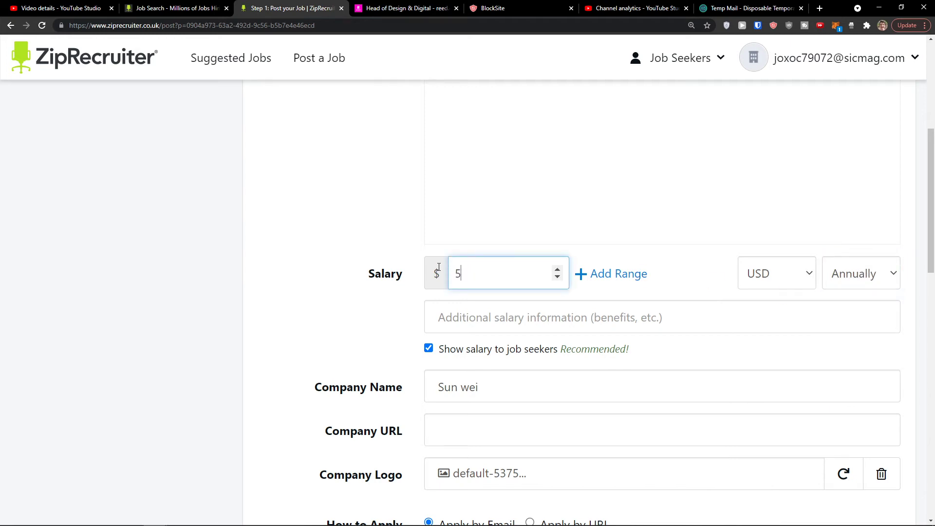
- Turn the salary into a range with a 70000 maximum amount
left_click(628, 276)
left_click(636, 274)
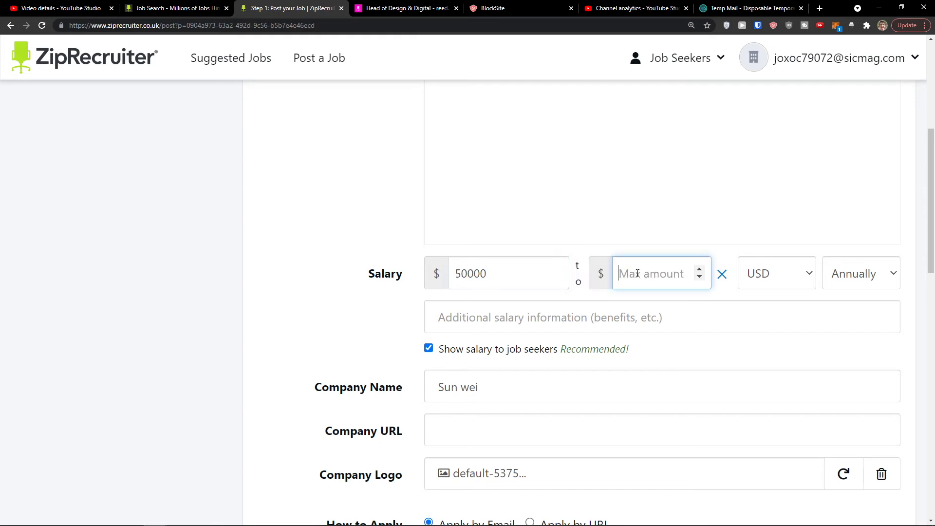
type("070")
left_click_drag(638, 273, 619, 273)
type("70000")
left_click(680, 303)
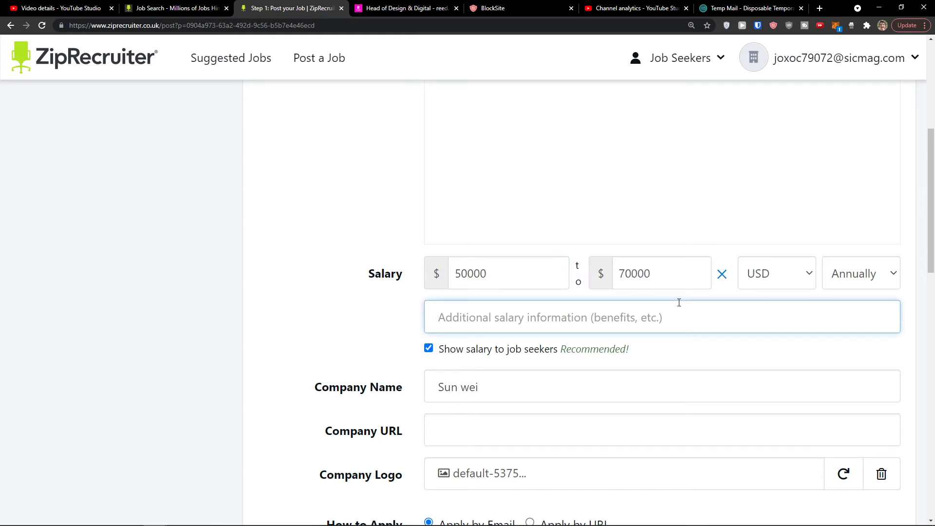
- Verify the 50000 minimum and 70000 maximum salary values
double_click(672, 271)
double_click(507, 269)
left_click(647, 274)
double_click(647, 274)
left_click(507, 274)
double_click(647, 274)
left_click(460, 271)
double_click(460, 272)
double_click(650, 273)
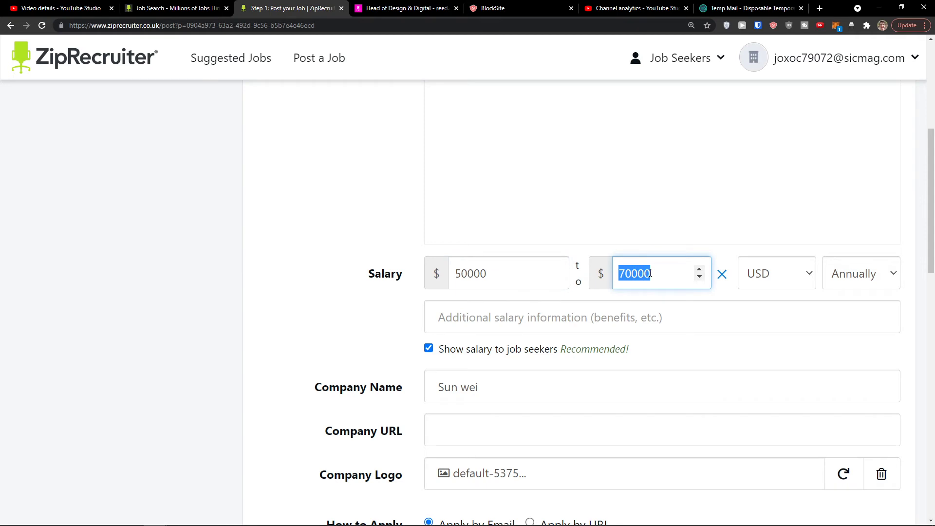
scroll(650, 273, "down", 1)
left_click(646, 272)
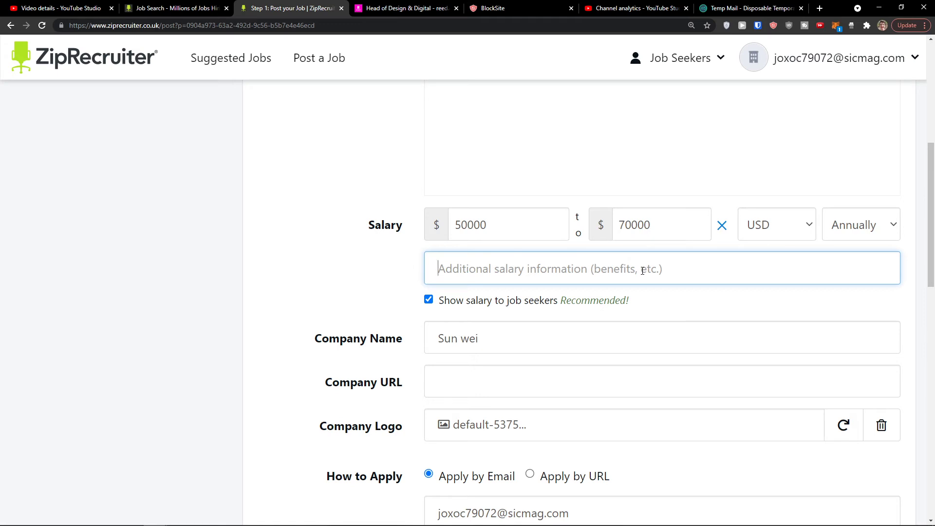
- Enter 'benefits + healthcare' as the additional salary information
double_click(637, 230)
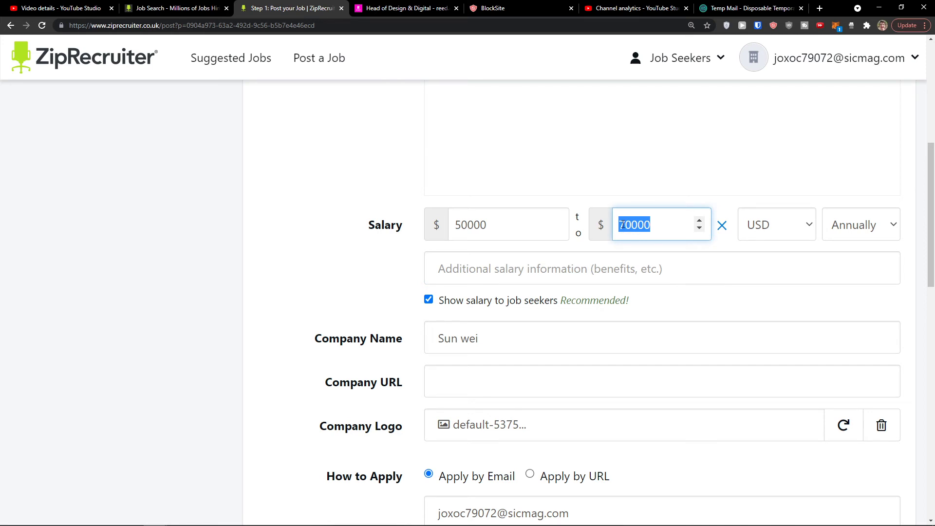
left_click(645, 220)
left_click(588, 267)
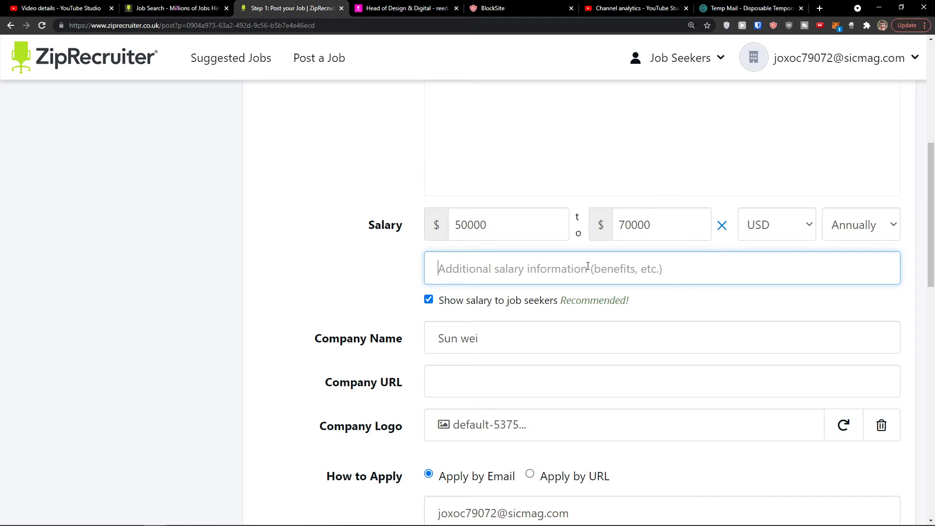
type("b")
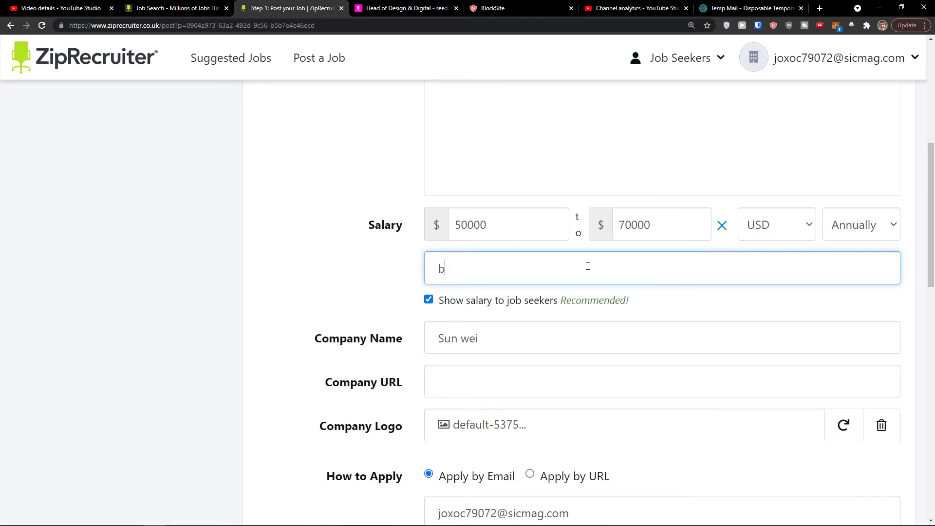
type("enefits + healthcare")
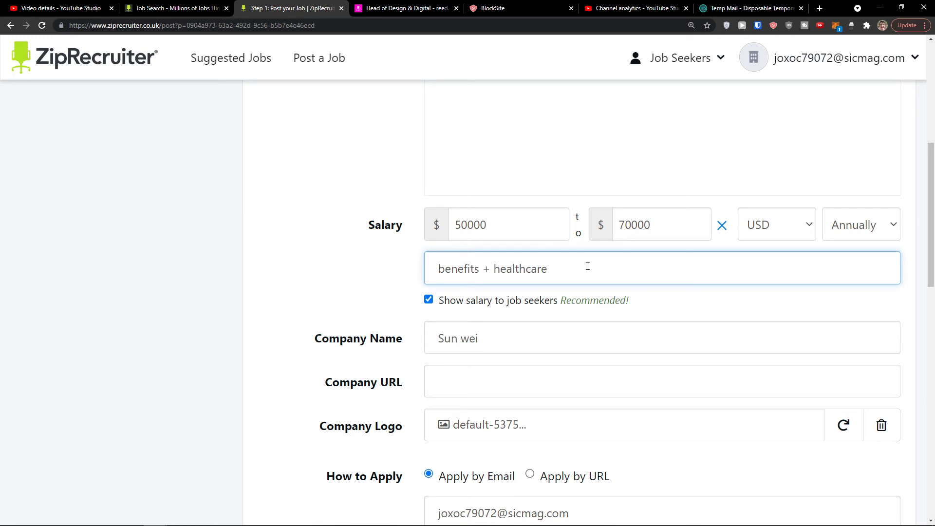
scroll(560, 302, "down", 1)
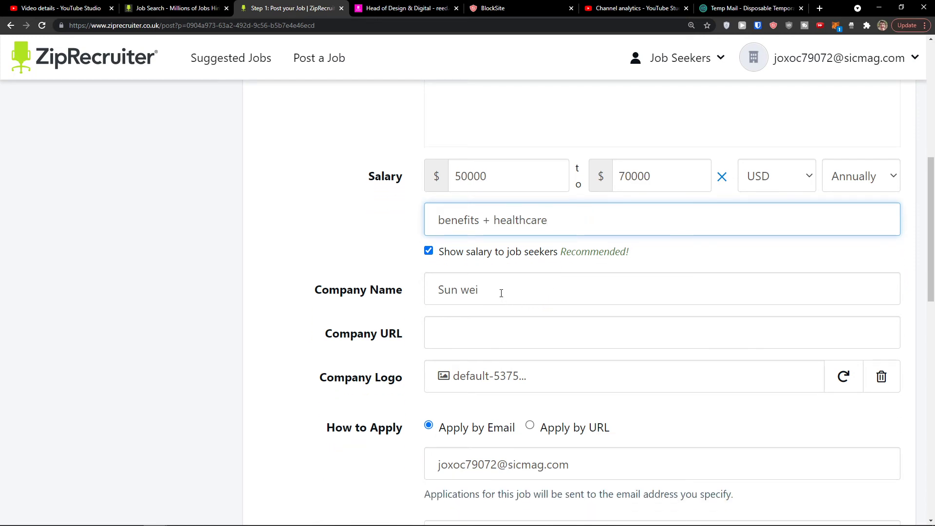
- Try Apply by URL, then keep applications going by Apply by Email
left_click(401, 249)
scroll(468, 259, "down", 2)
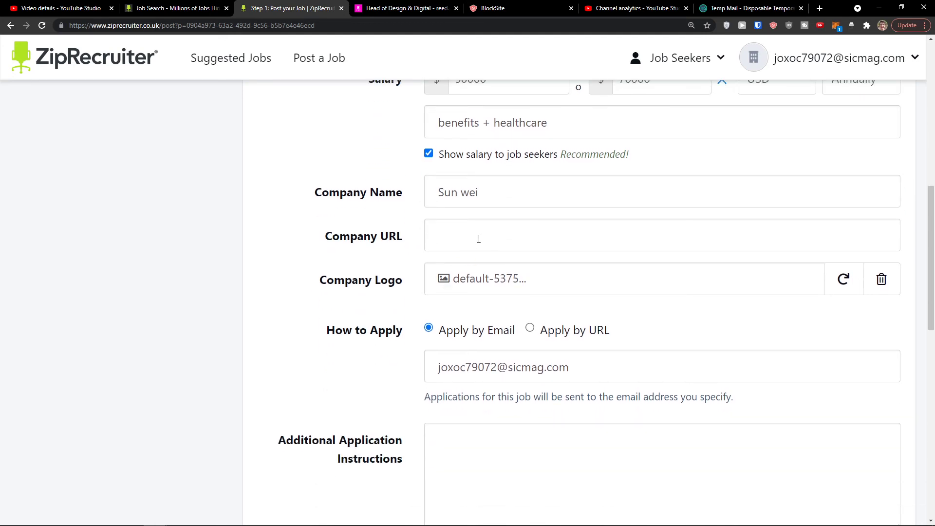
scroll(478, 238, "down", 1)
left_click(531, 280)
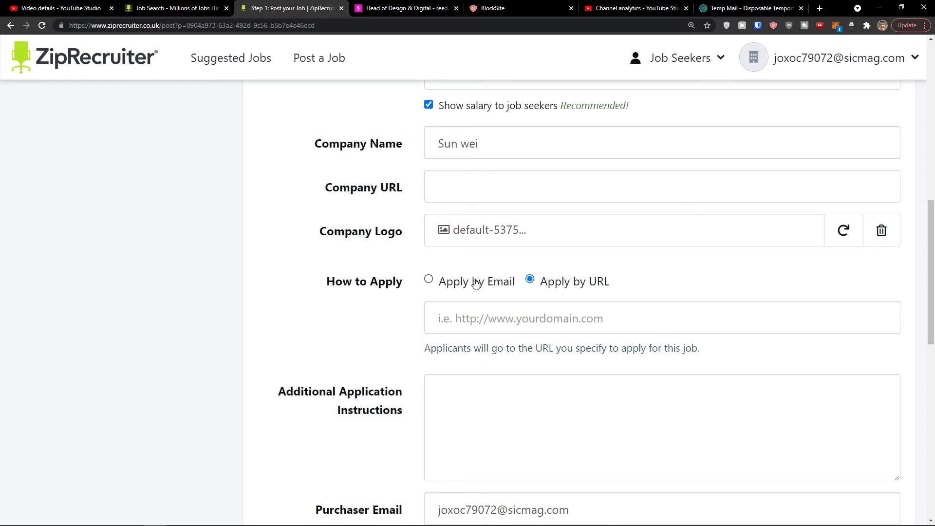
left_click(476, 283)
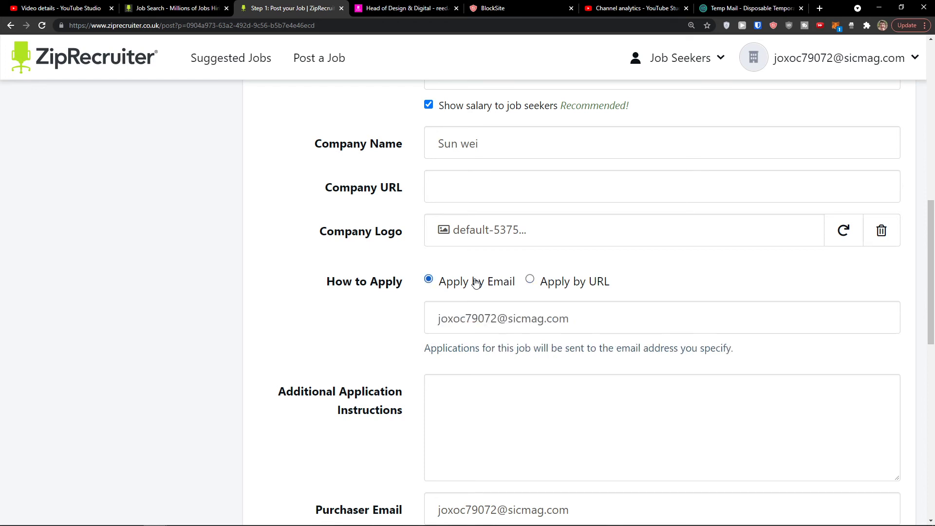
scroll(476, 283, "down", 3)
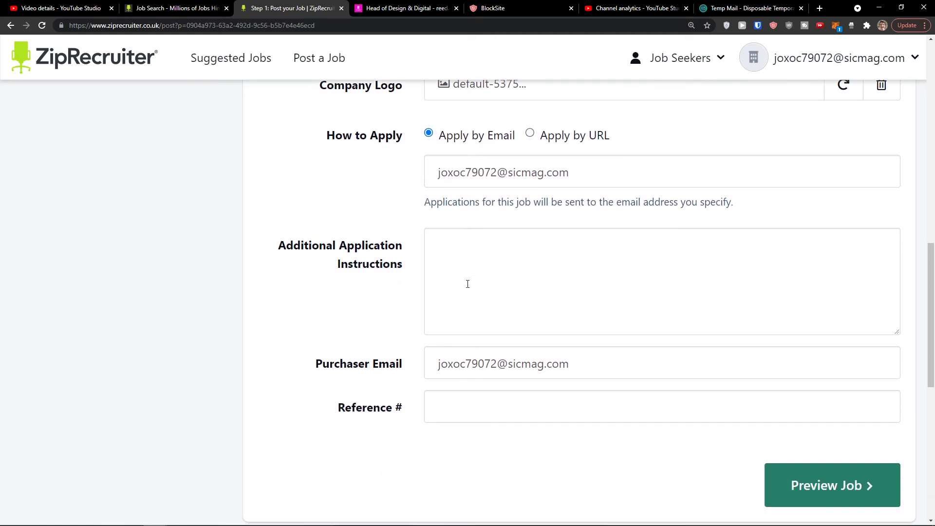
left_click(474, 277)
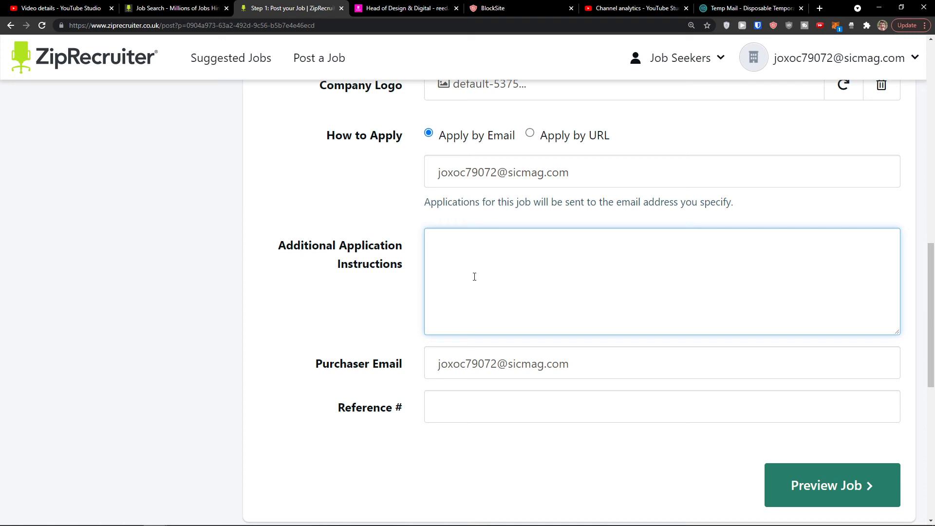
- Enter 123 as the job description
scroll(474, 276, "up", 14)
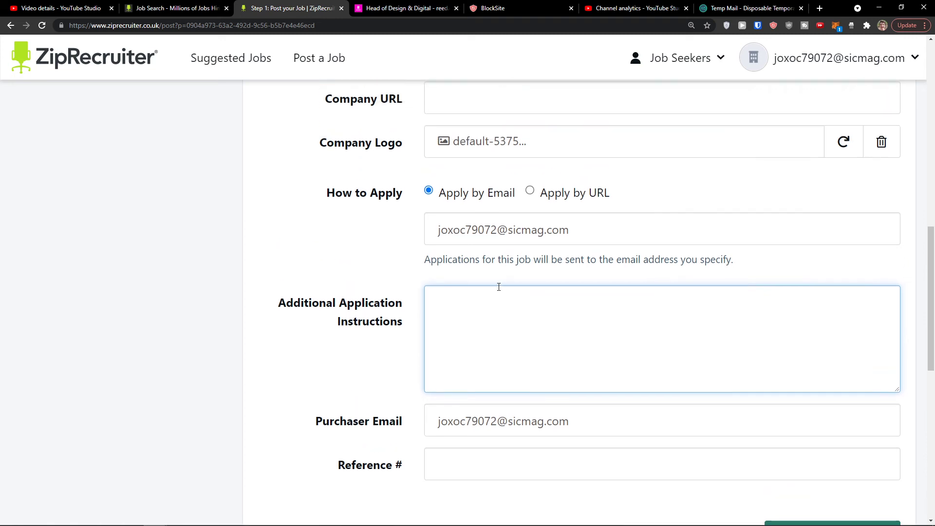
scroll(502, 271, "down", 5)
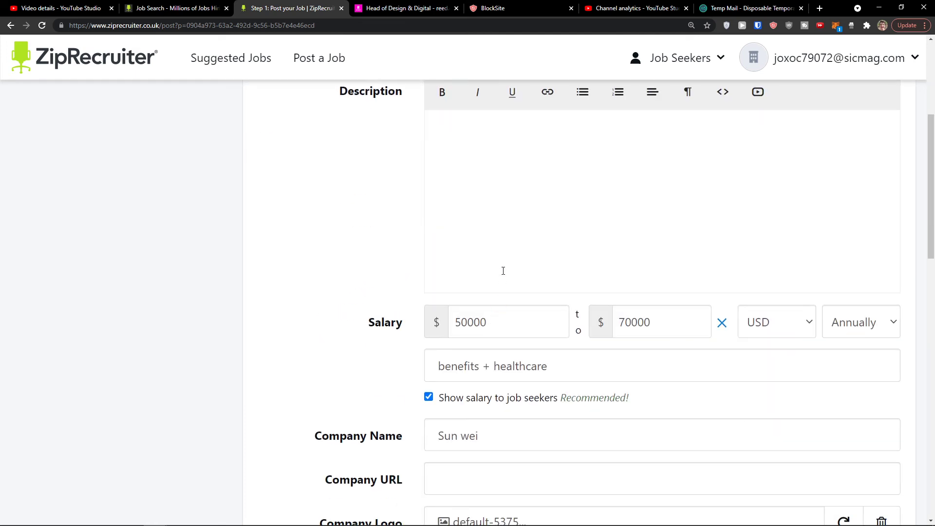
left_click(502, 270)
scroll(503, 270, "up", 2)
type("123")
scroll(375, 325, "down", 15)
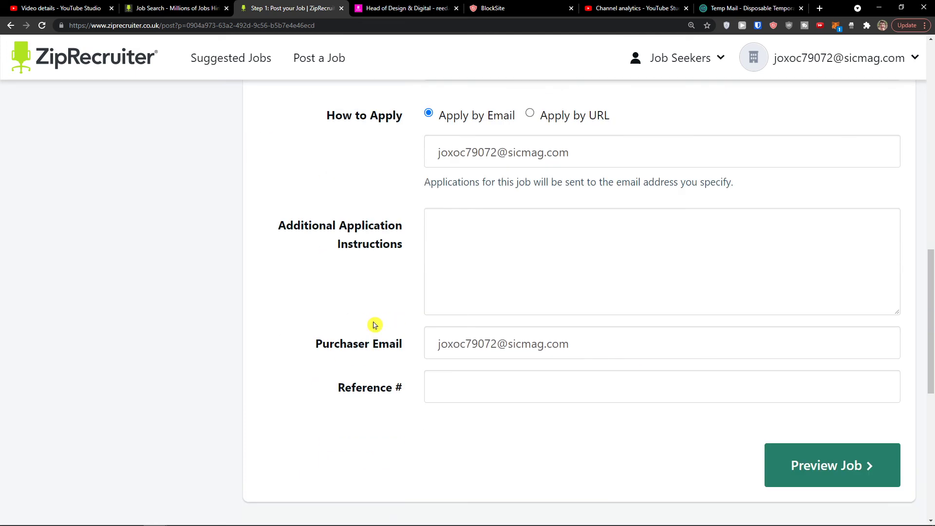
left_click(820, 347)
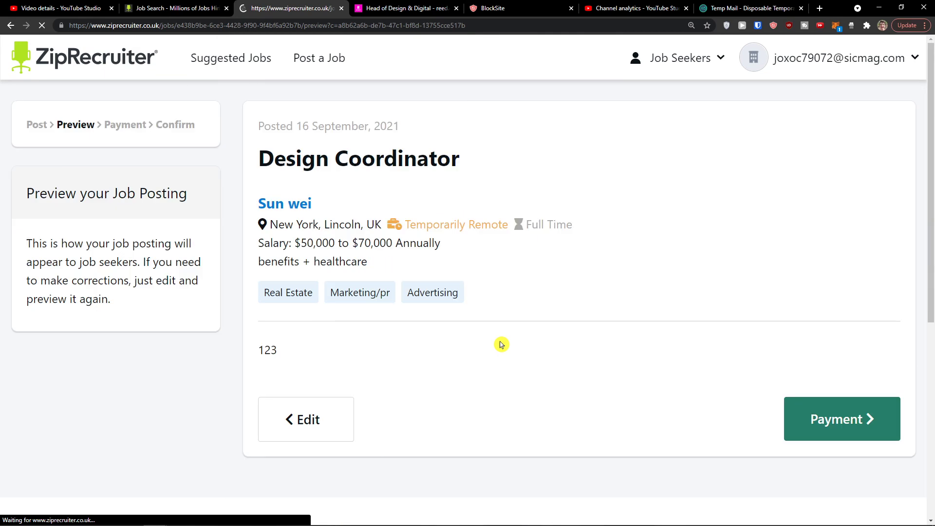
- Highlight the title, company name, salary range and benefits + healthcare lines in the preview
left_click_drag(241, 153, 487, 179)
left_click(568, 182)
left_click_drag(229, 209, 434, 215)
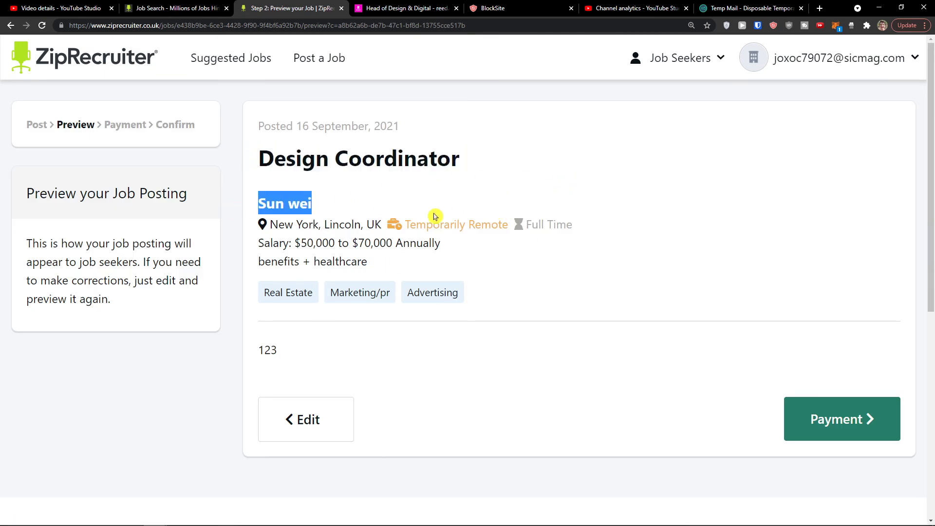
left_click(337, 225)
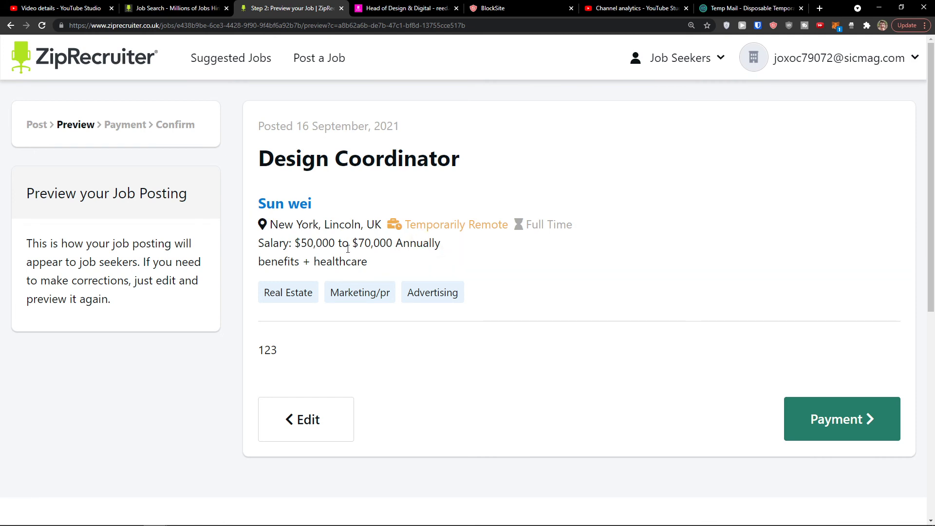
left_click_drag(300, 243, 423, 242)
left_click(423, 242)
left_click_drag(258, 261, 390, 263)
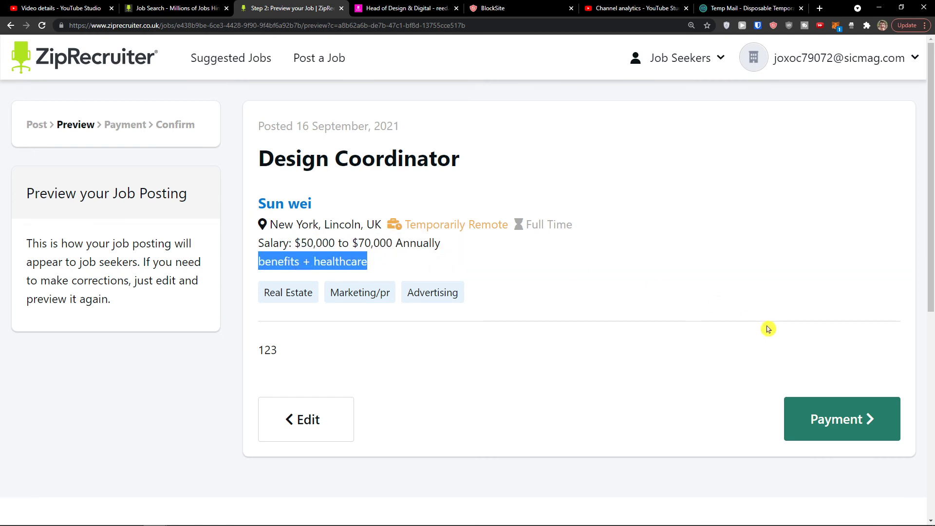
left_click(819, 436)
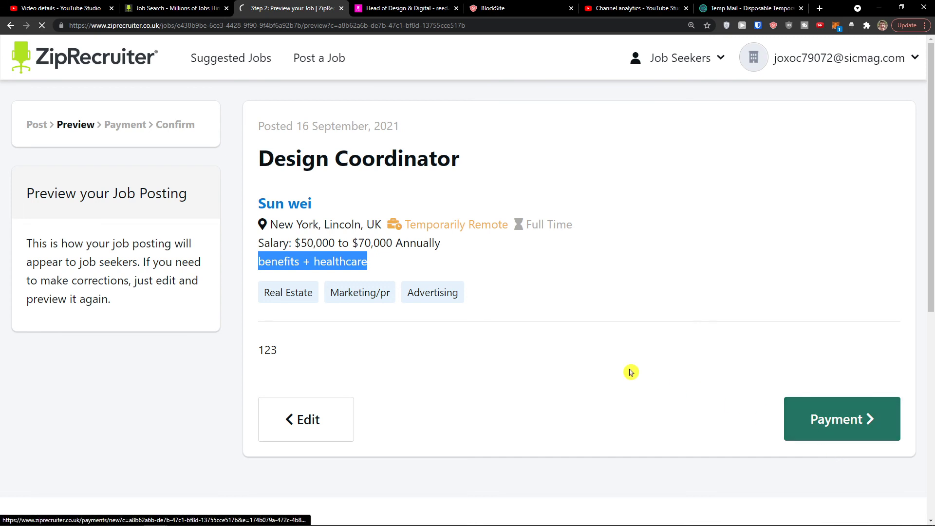
- Scroll through the £99.00 Payment page, then open and close a new browser tab
scroll(556, 343, "down", 1)
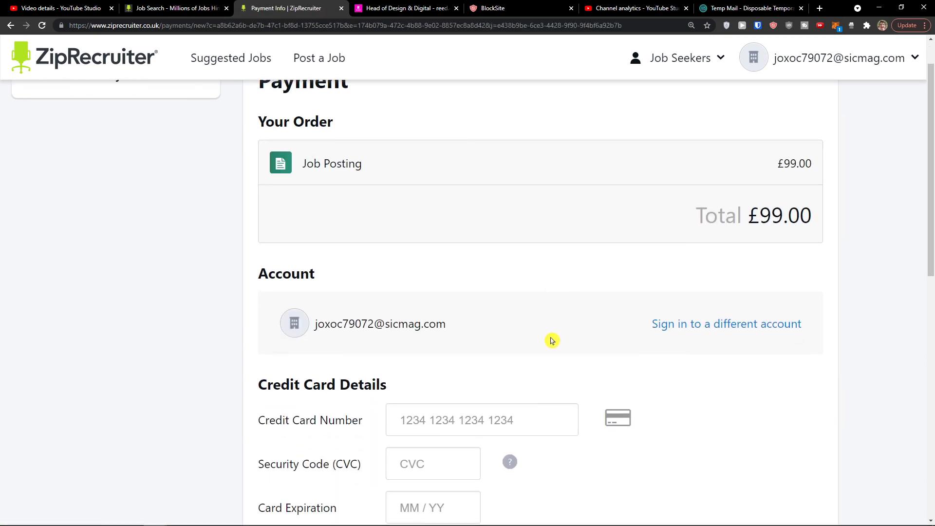
scroll(551, 340, "down", 1)
scroll(549, 336, "up", 2)
scroll(541, 334, "down", 1)
scroll(517, 333, "down", 5)
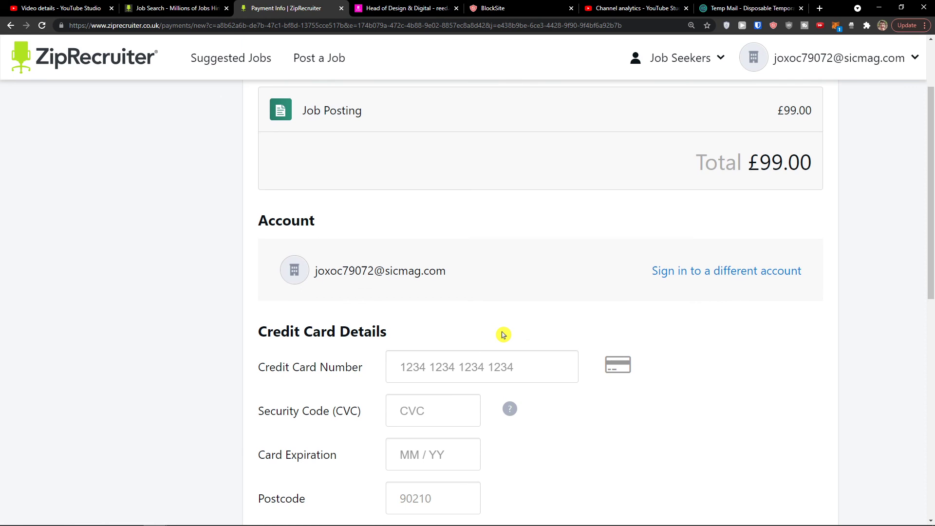
scroll(497, 333, "up", 5)
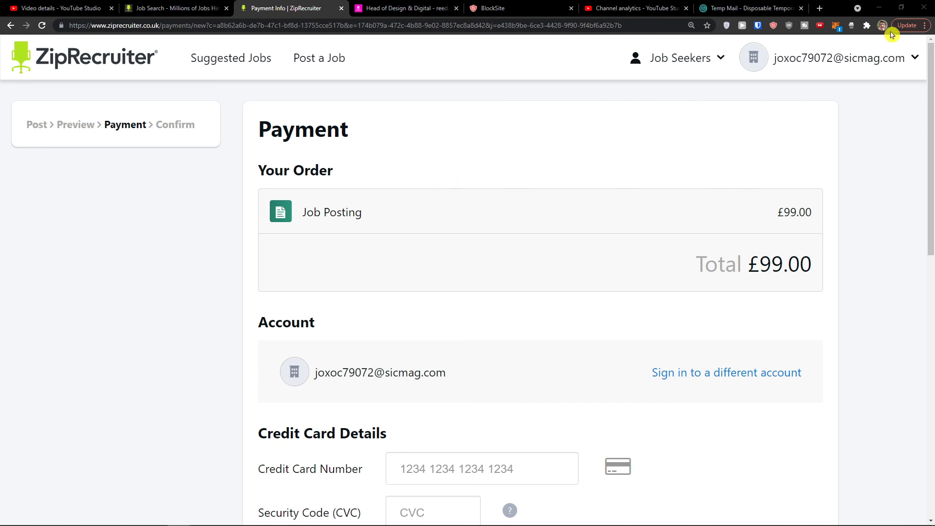
left_click(819, 7)
key("ctrl+w")
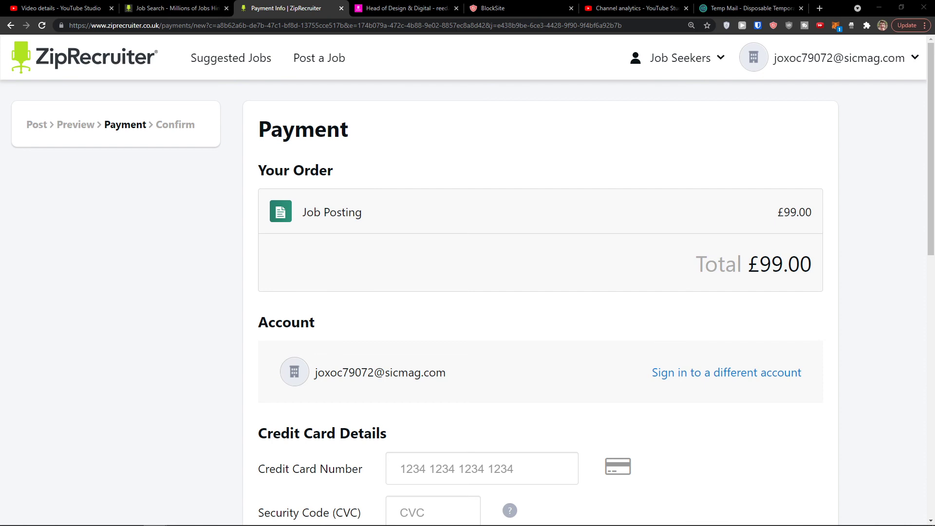